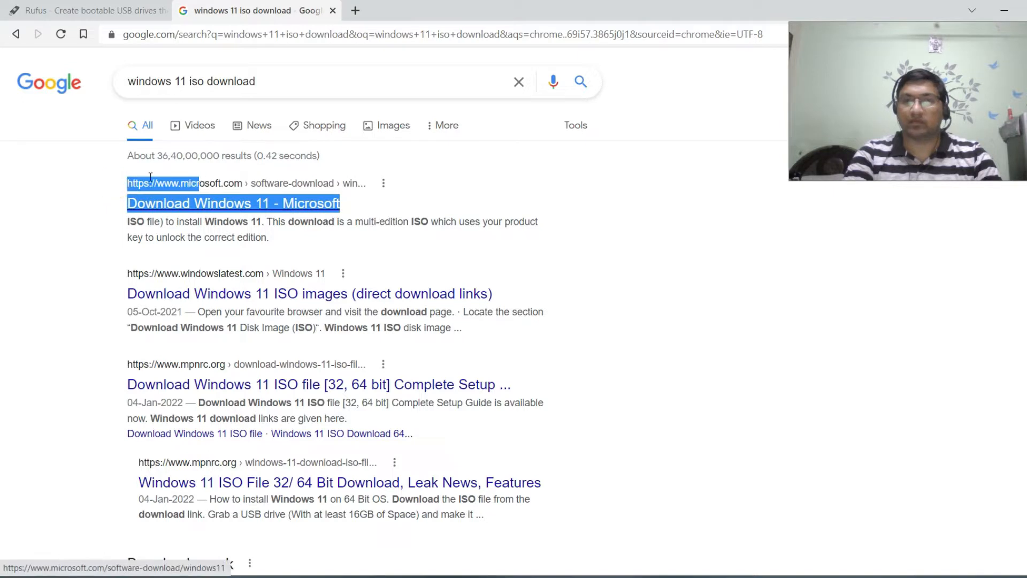
# Step: Open Microsoft's Download Windows 11 page from the search results and choose to wait for the unresponsive page
pyautogui.click(101, 184)
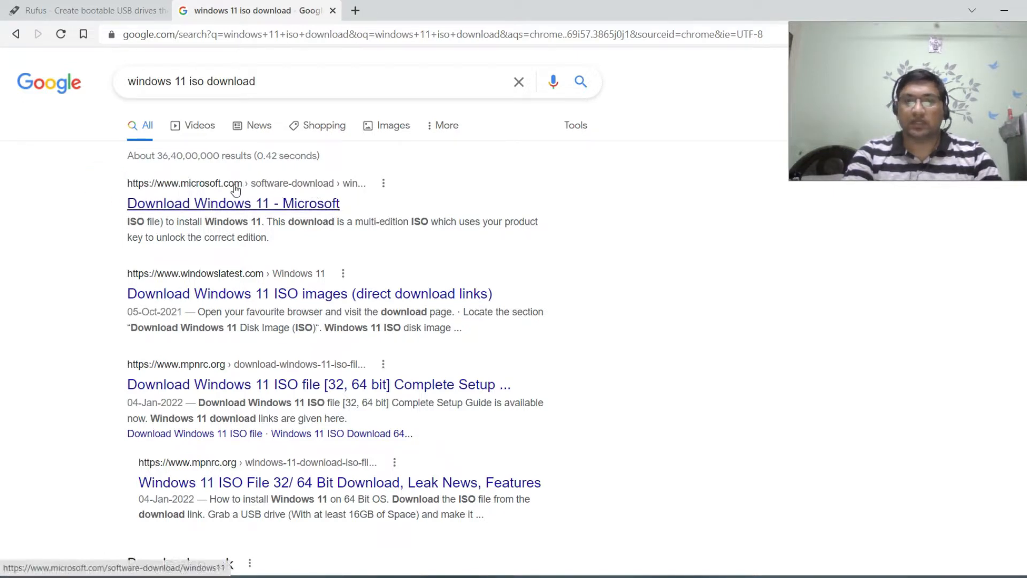
pyautogui.click(180, 207)
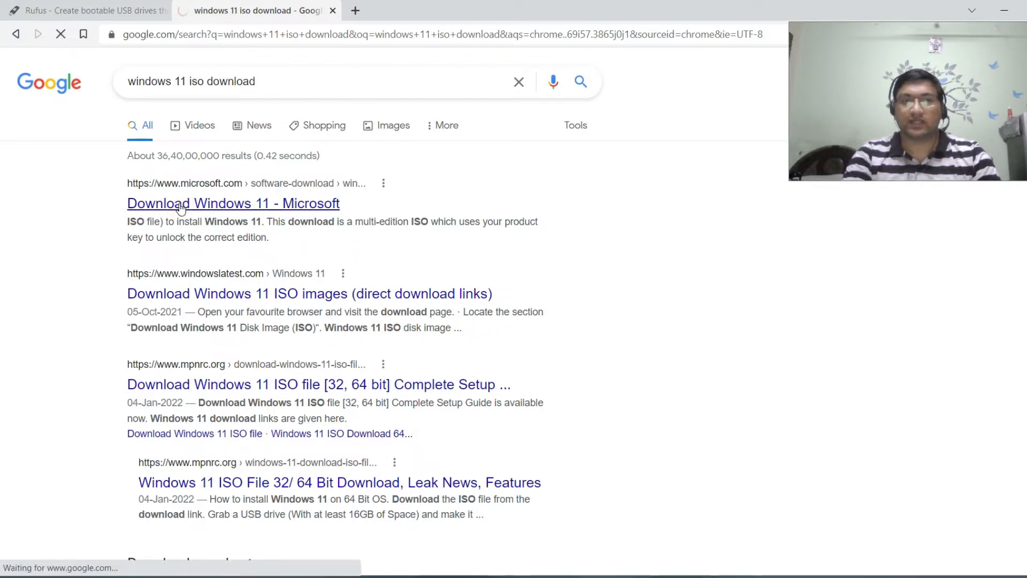
pyautogui.scroll(-2, 147, 233)
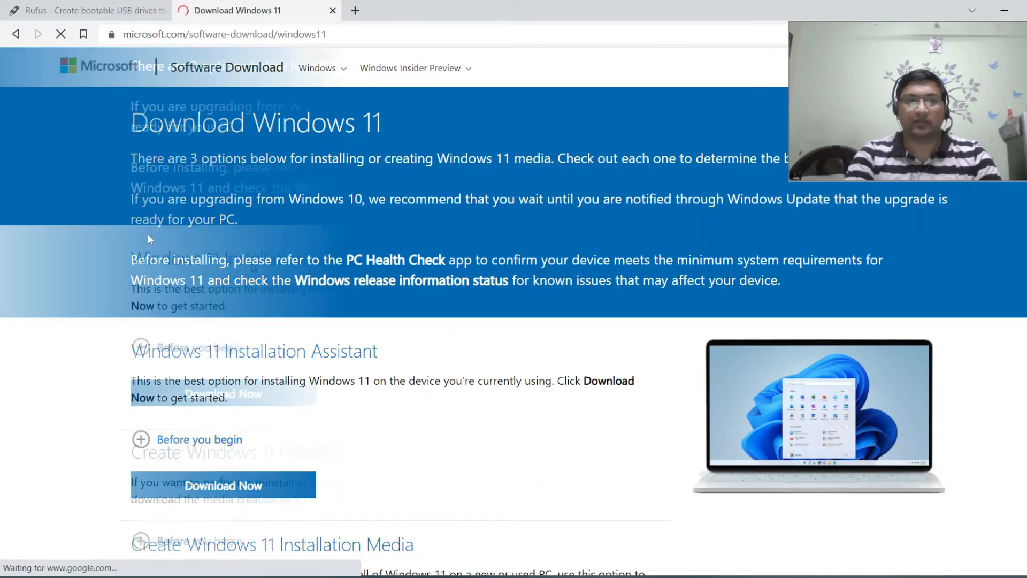
pyautogui.scroll(3, 273, 133)
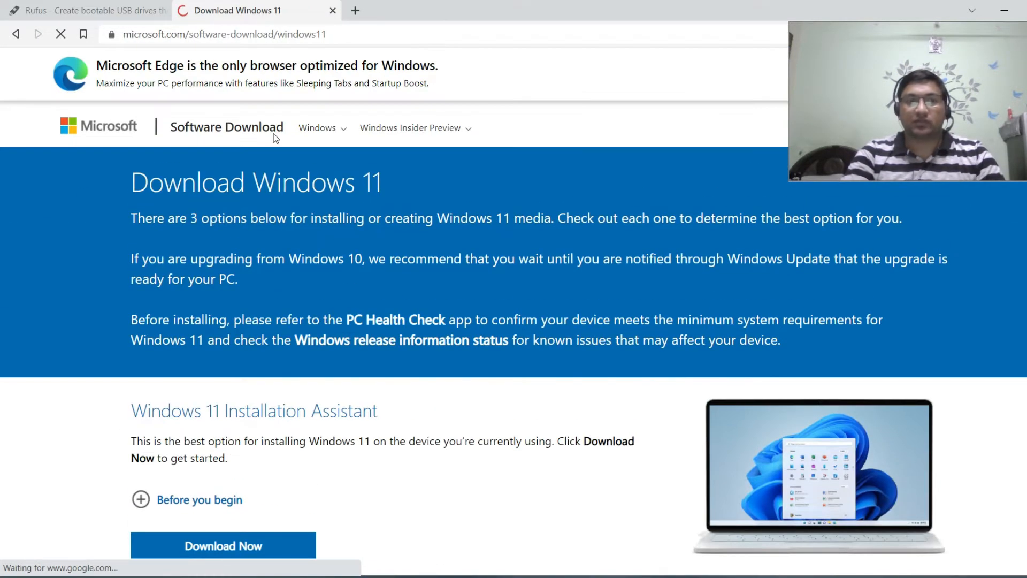
pyautogui.scroll(-2, 273, 132)
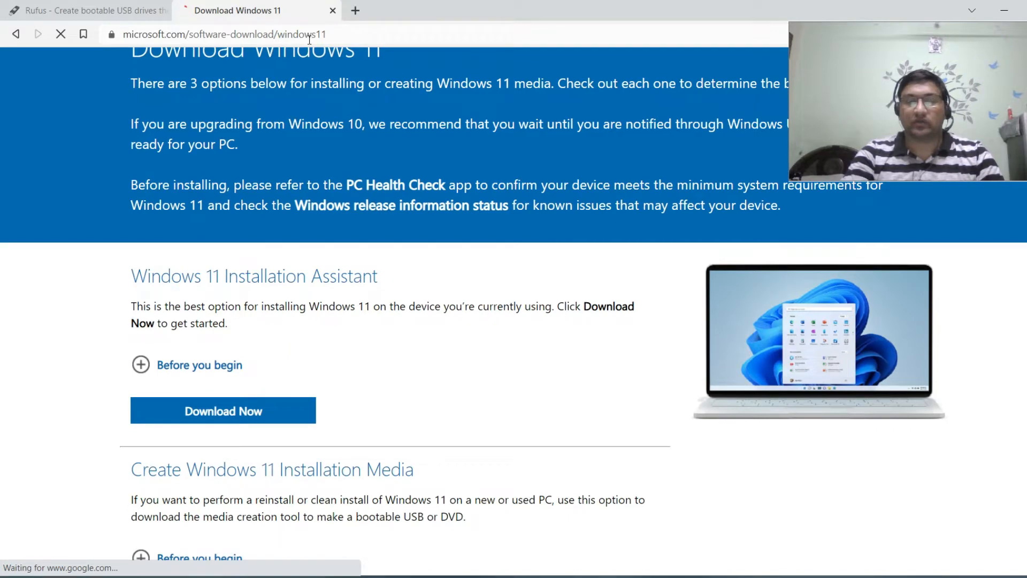
pyautogui.scroll(-2, 327, 156)
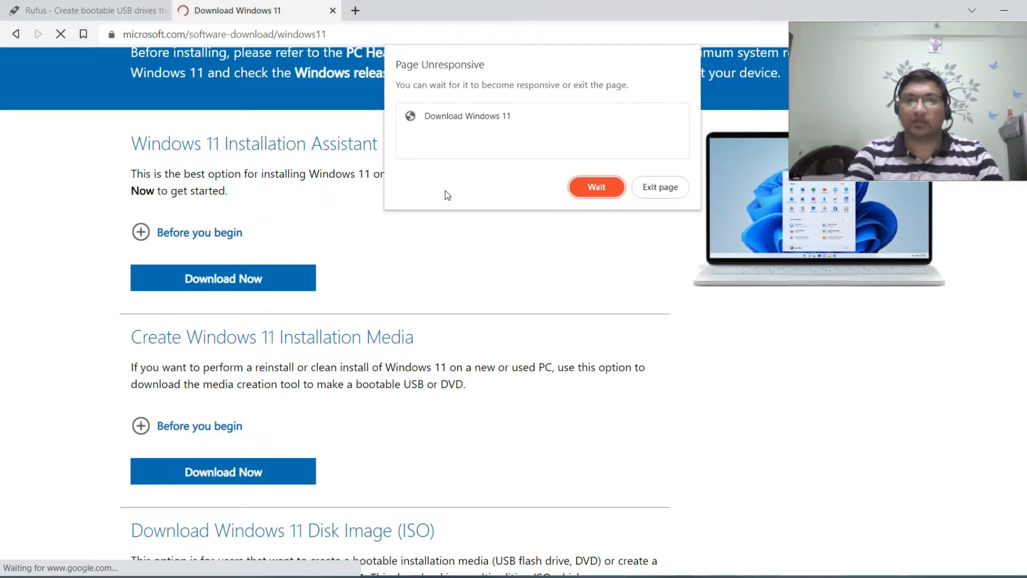
pyautogui.click(584, 188)
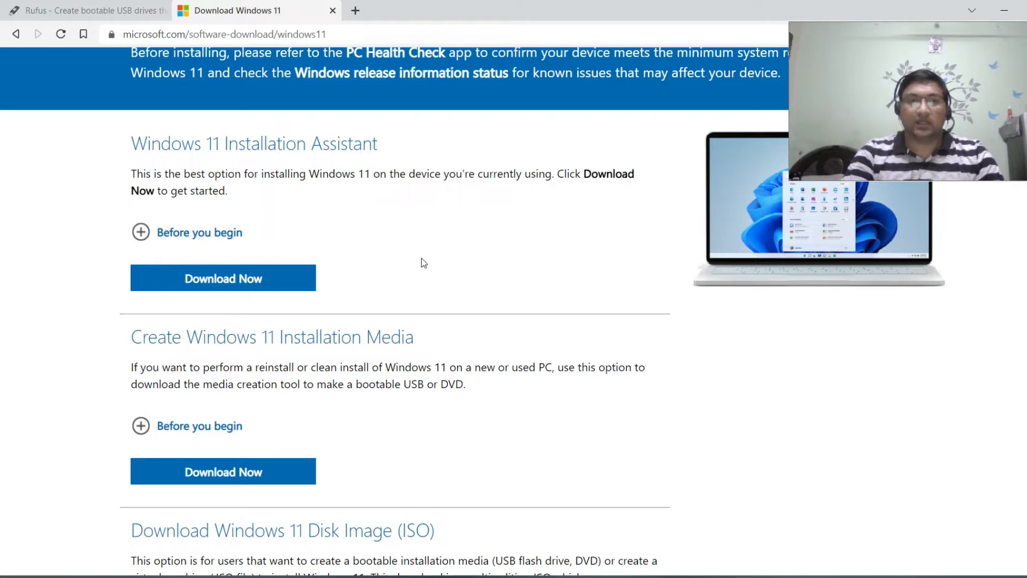
# Step: Examine the Create Windows 11 Installation Media section's description of making a bootable USB or DVD
pyautogui.scroll(-2, 420, 259)
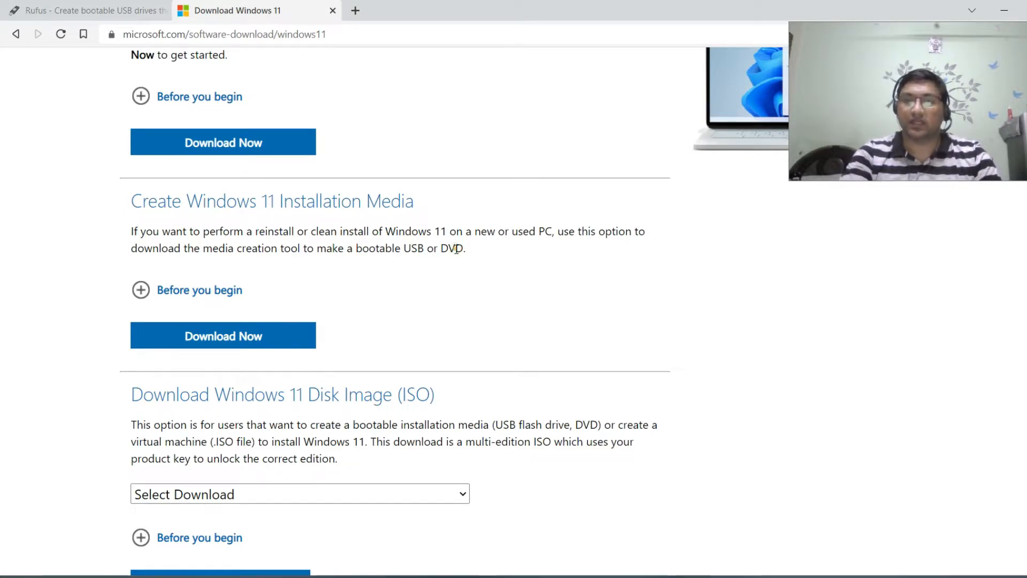
pyautogui.doubleClick(428, 248)
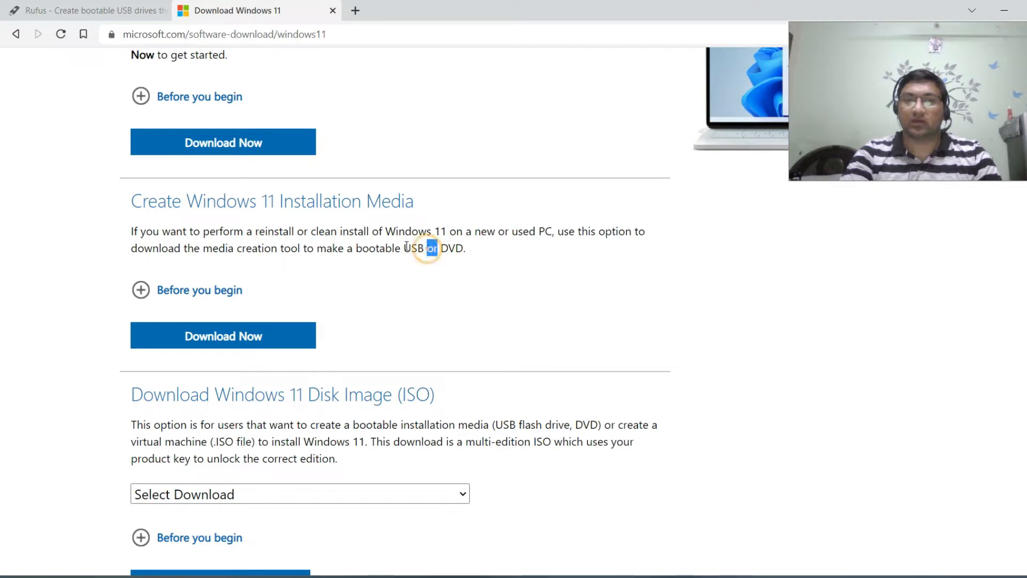
pyautogui.doubleClick(406, 247)
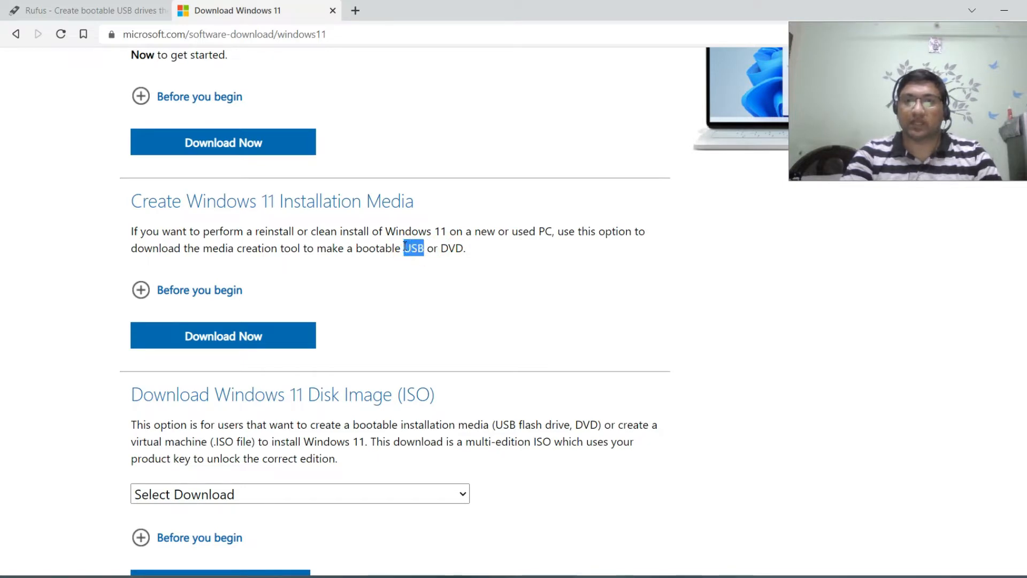
pyautogui.tripleClick(446, 245)
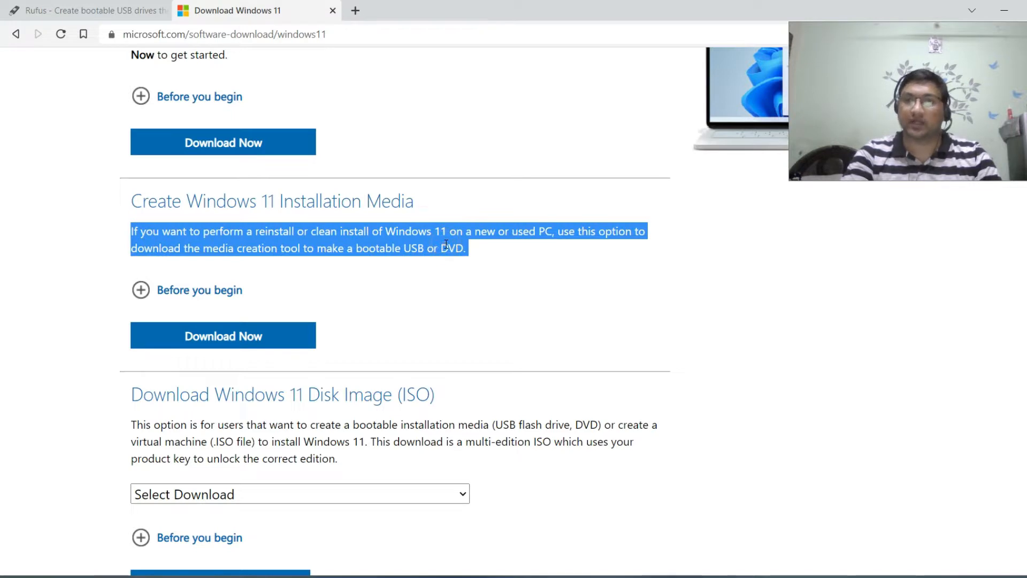
pyautogui.click(478, 249)
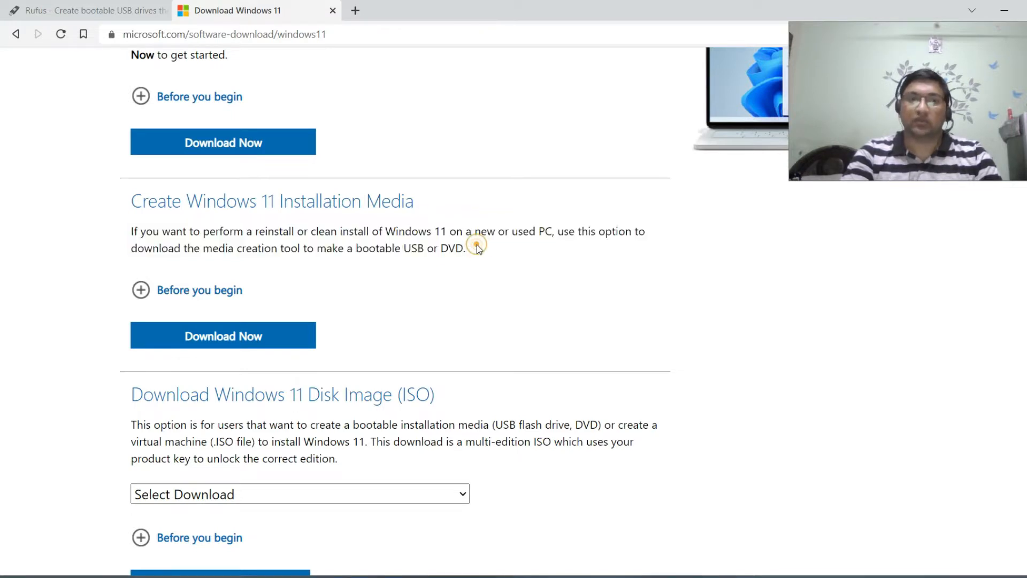
pyautogui.doubleClick(406, 248)
pyautogui.scroll(-1, 406, 247)
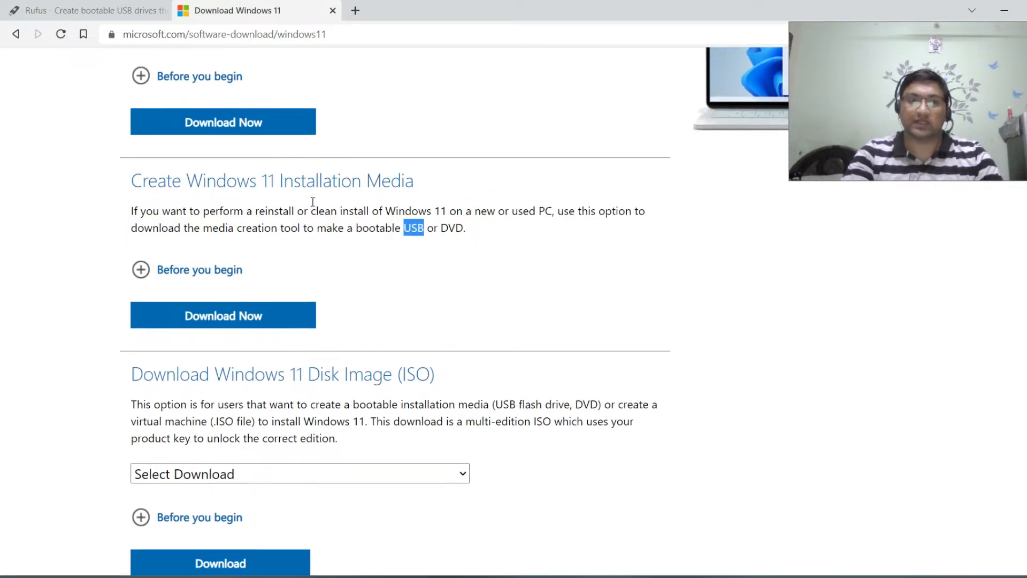
# Step: Select Windows 11 (multi-edition ISO) as the disk image and request its download
pyautogui.scroll(-3, 397, 275)
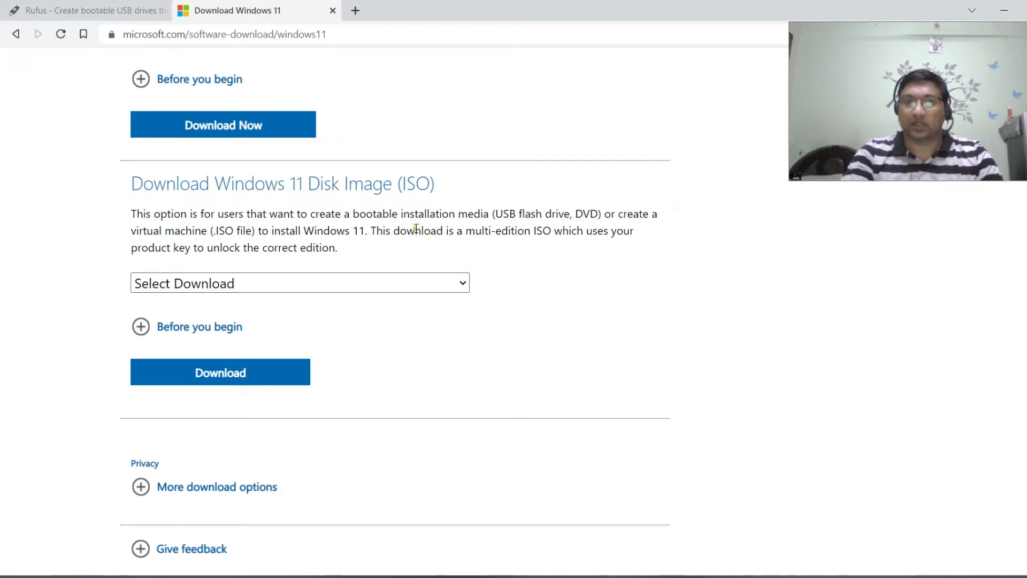
pyautogui.scroll(-1, 416, 228)
pyautogui.click(234, 219)
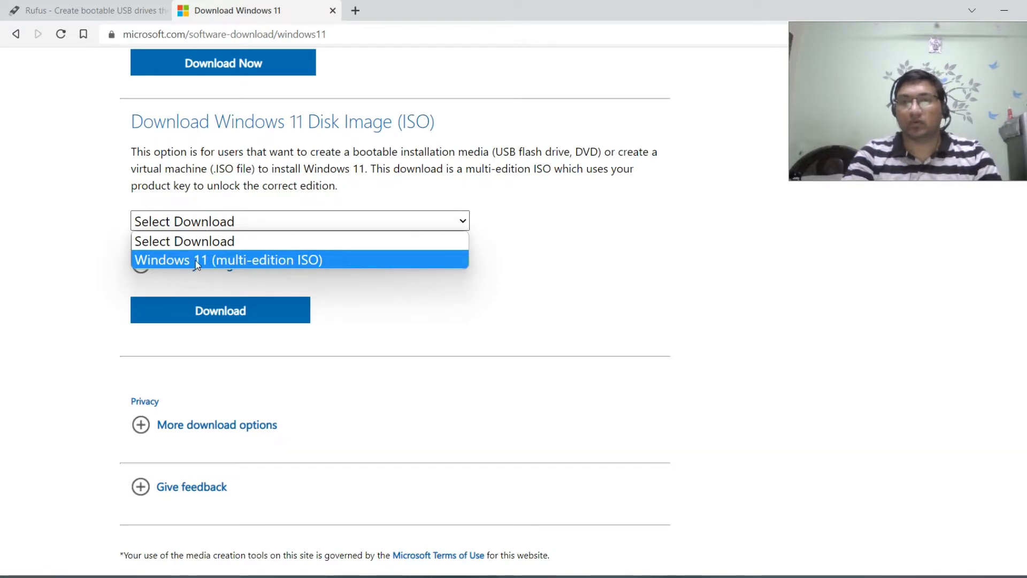
pyautogui.click(236, 265)
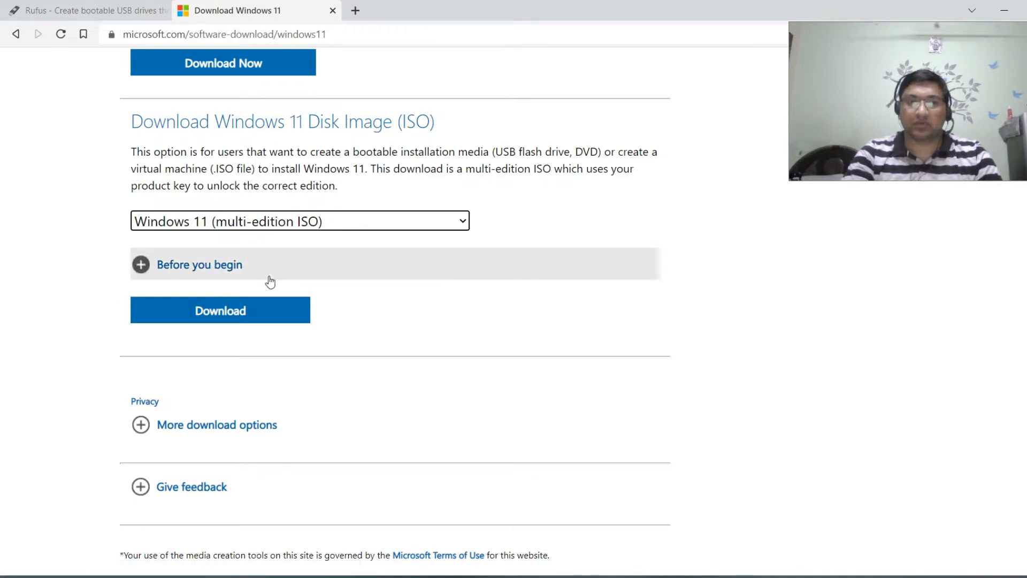
pyautogui.click(214, 313)
# Step: Set the product language to English (United States) and confirm the selection
pyautogui.scroll(-3, 214, 310)
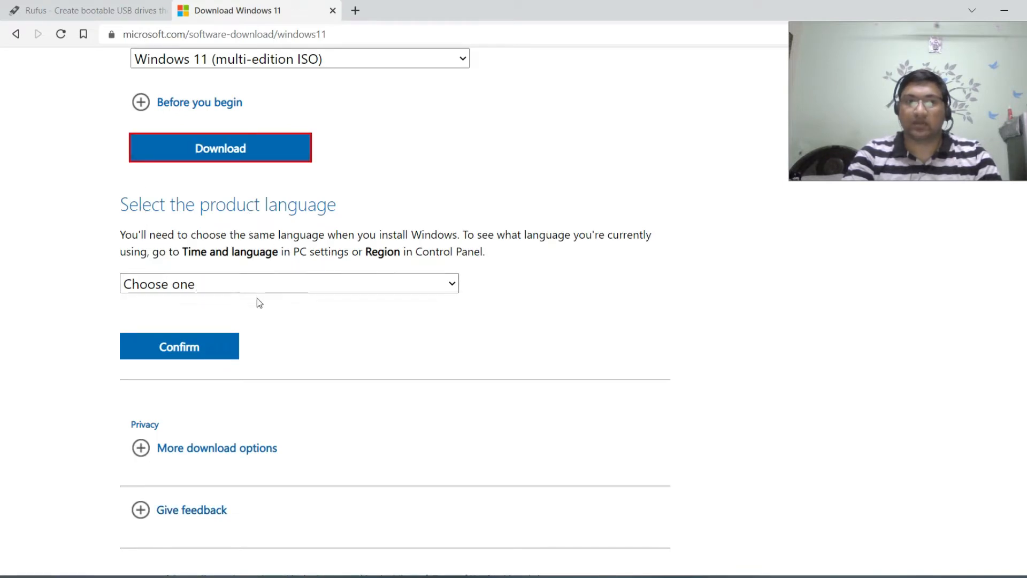
pyautogui.click(244, 284)
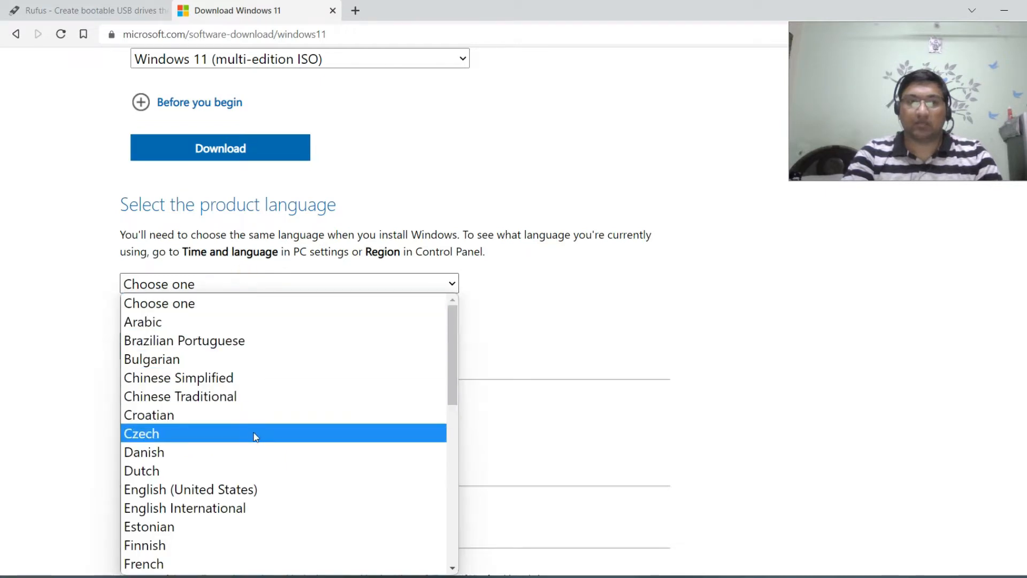
pyautogui.click(239, 493)
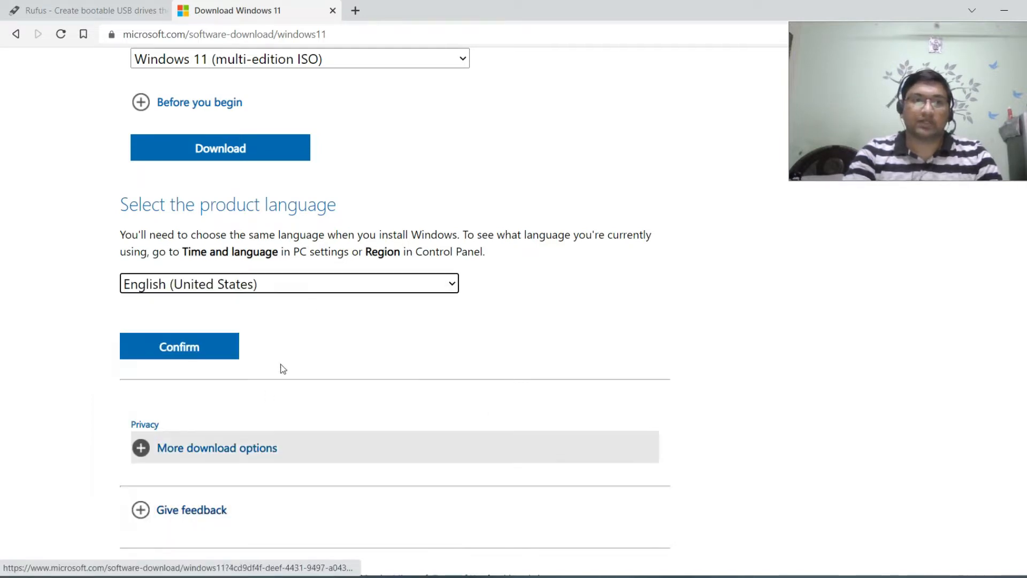
pyautogui.scroll(-3, 324, 247)
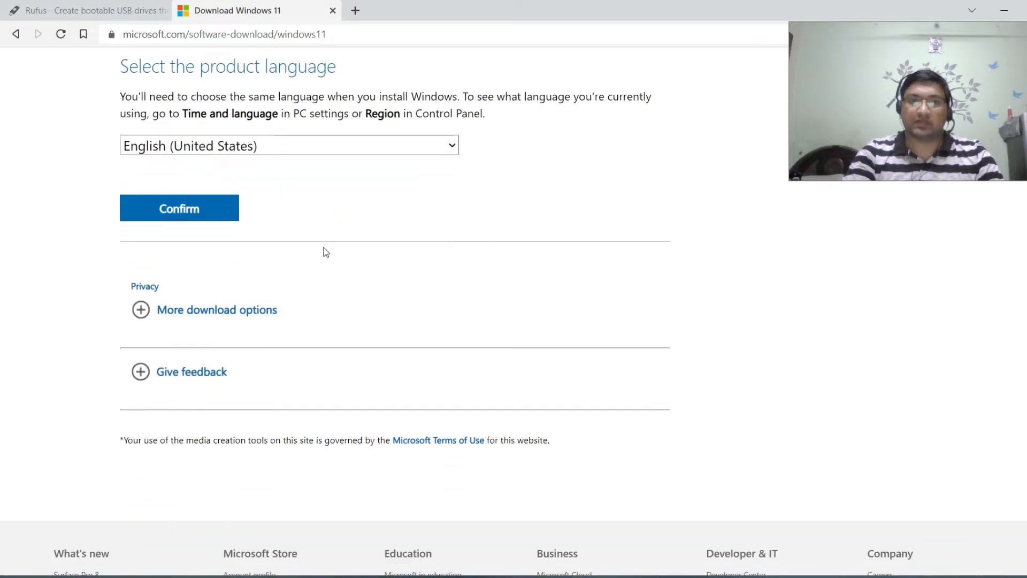
pyautogui.click(247, 145)
pyautogui.scroll(-6, 245, 316)
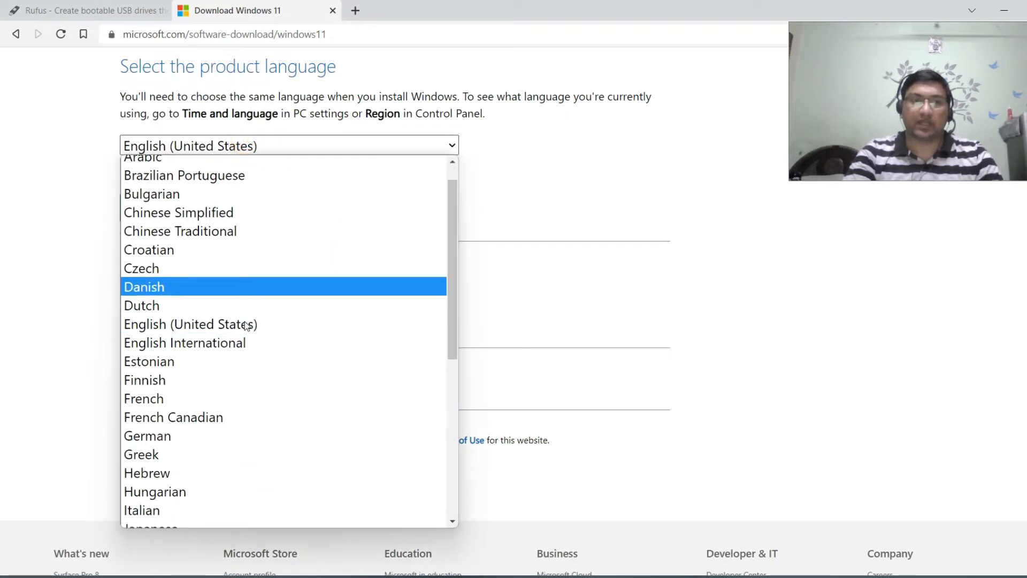
pyautogui.scroll(6, 245, 323)
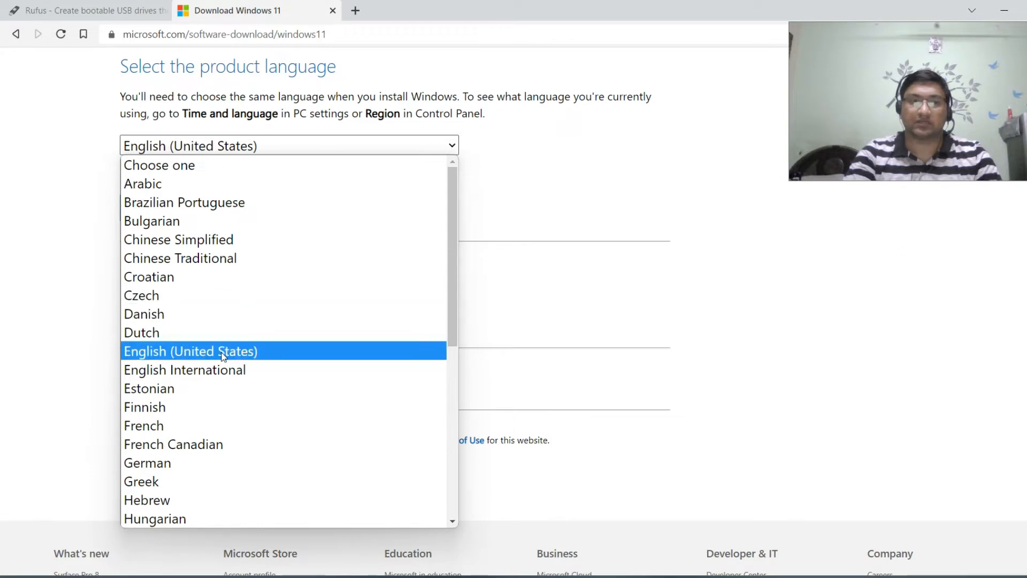
pyautogui.click(223, 353)
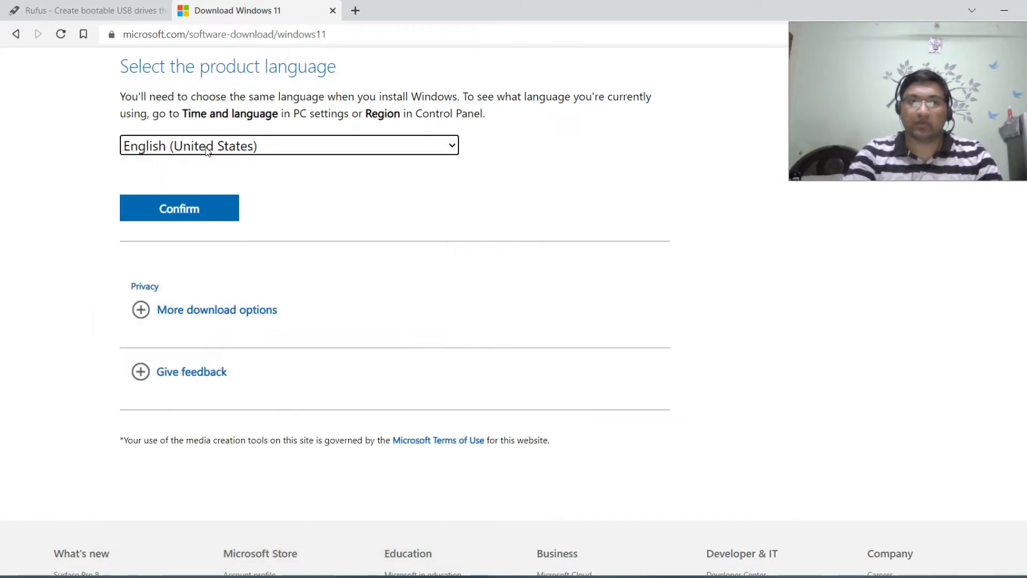
pyautogui.click(185, 208)
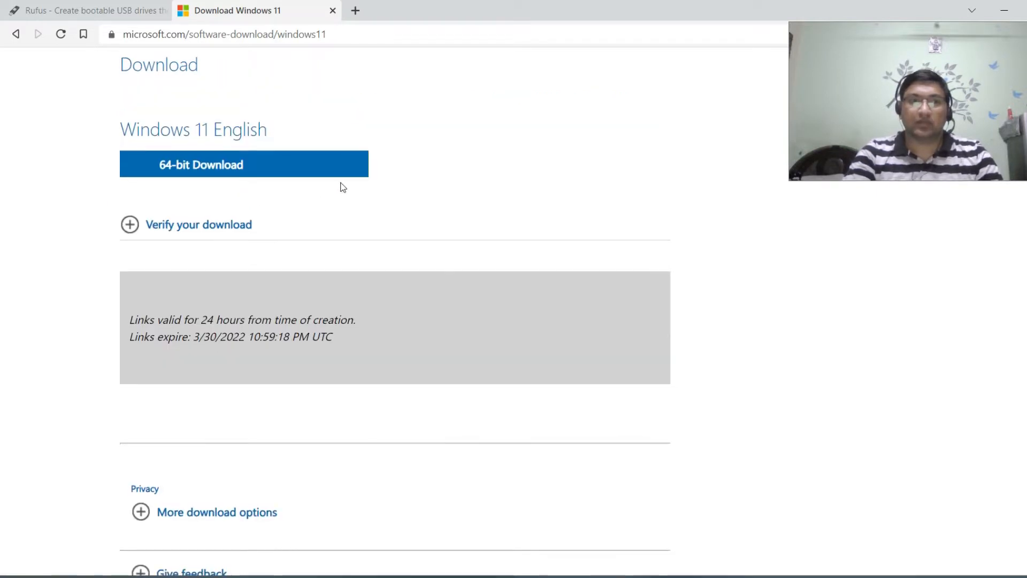
# Step: Download the 64-bit Windows 11 English ISO and save it to the Desktop as Win11_English_x64v1.iso
pyautogui.scroll(2, 339, 185)
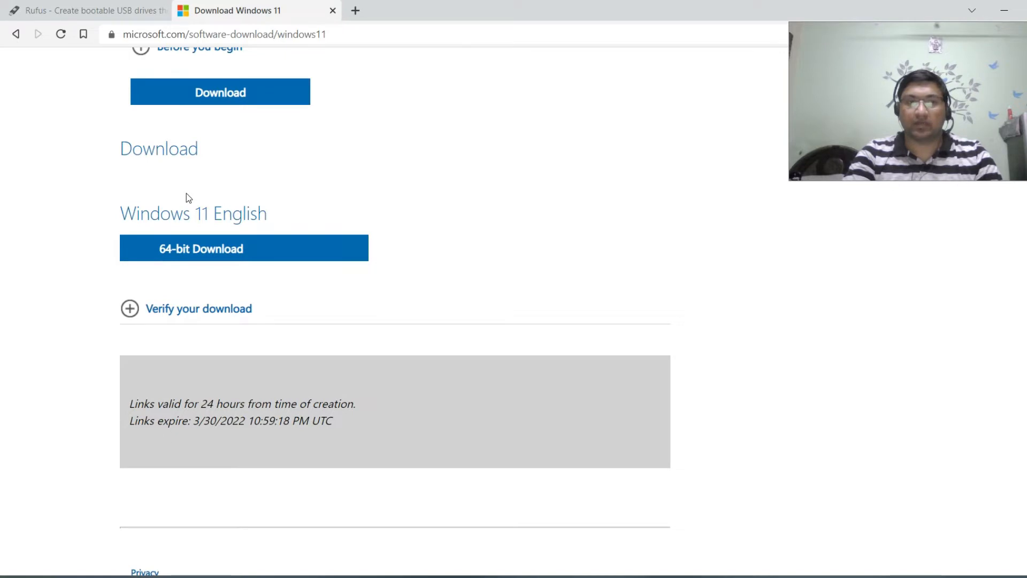
pyautogui.scroll(2, 187, 193)
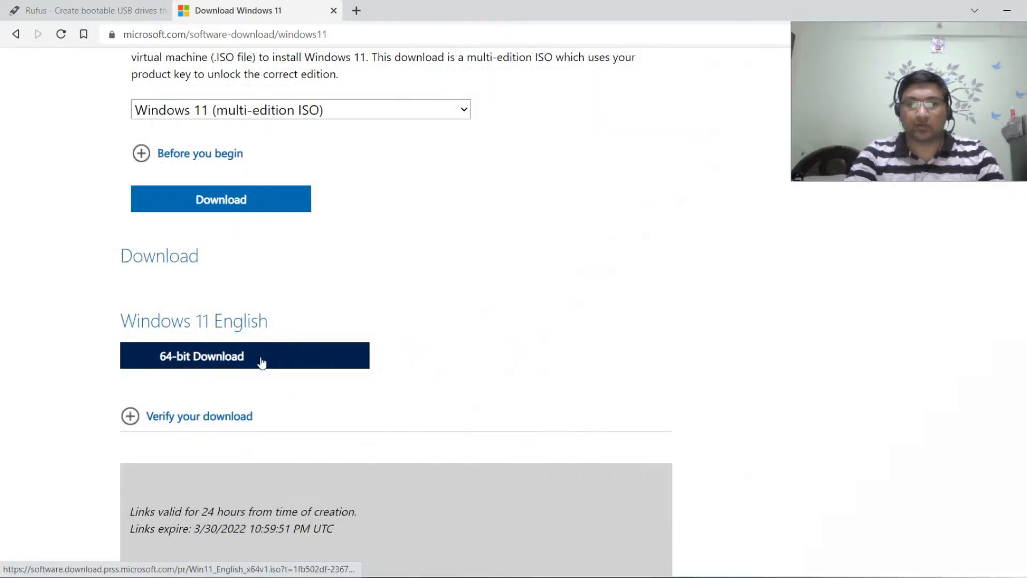
pyautogui.click(260, 361)
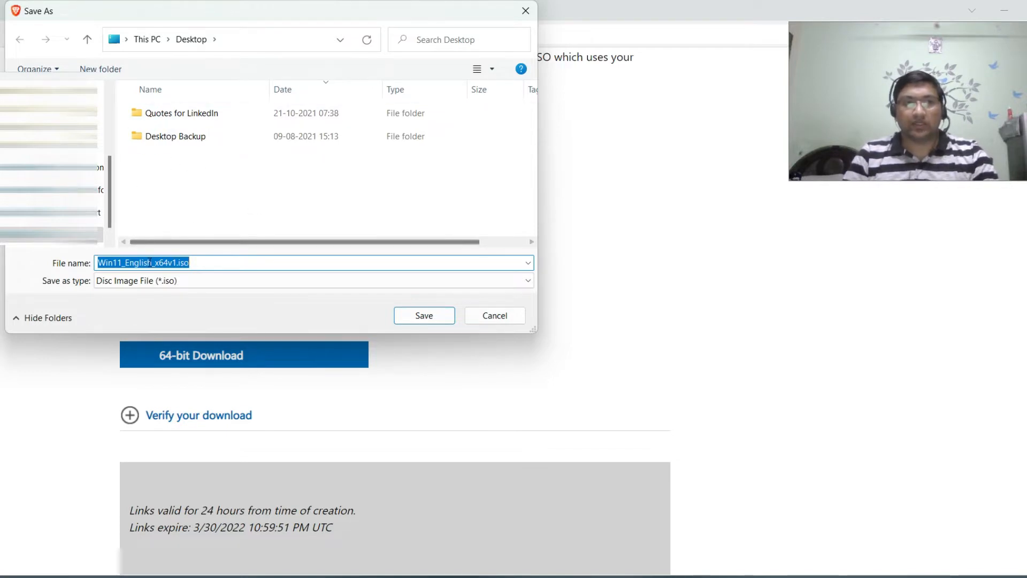
pyautogui.click(422, 316)
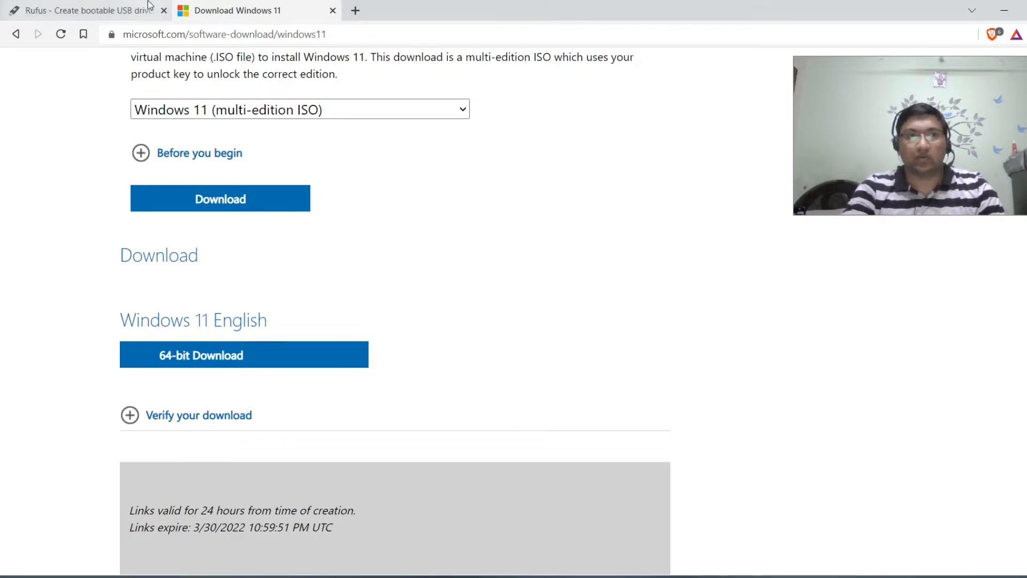
# Step: Switch to the already open Rufus website, accept its cookie notice and view the utility's description
pyautogui.click(149, 6)
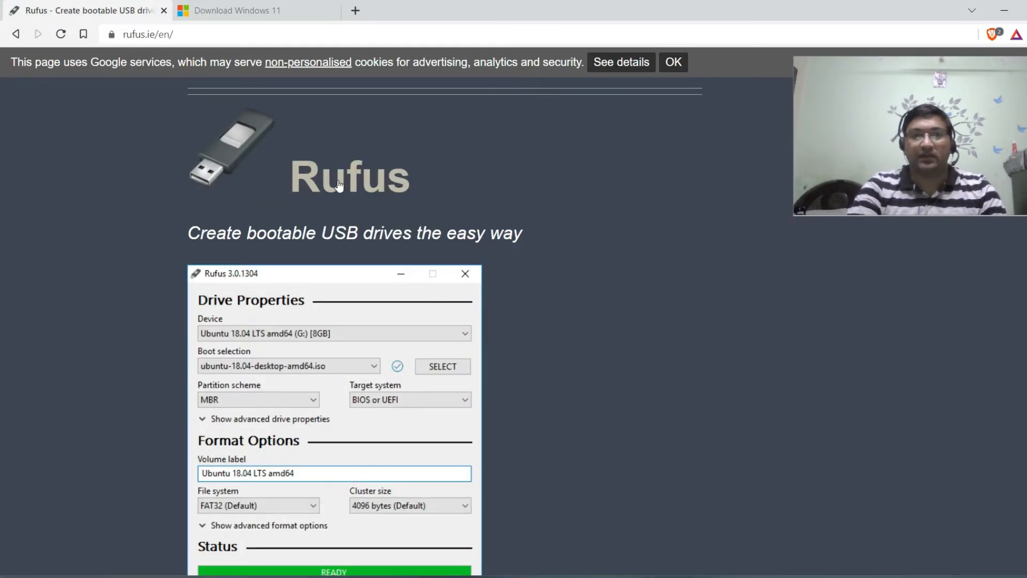
pyautogui.tripleClick(319, 233)
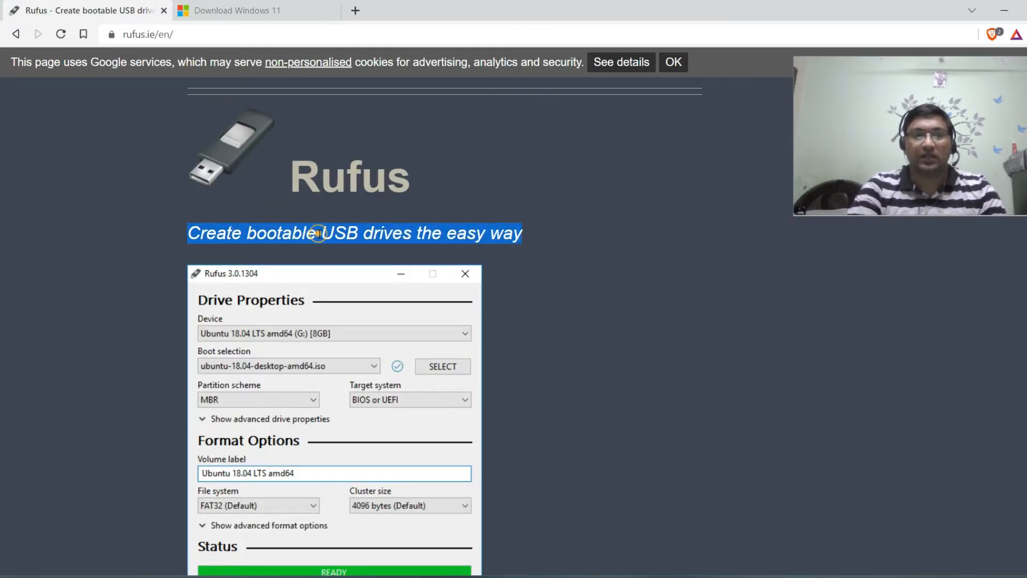
pyautogui.click(431, 231)
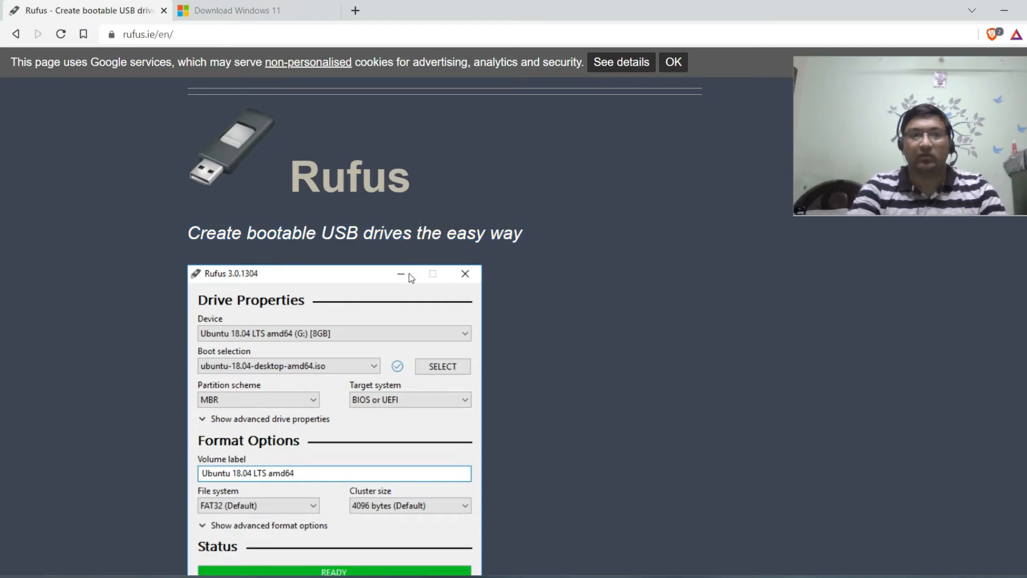
pyautogui.click(354, 236)
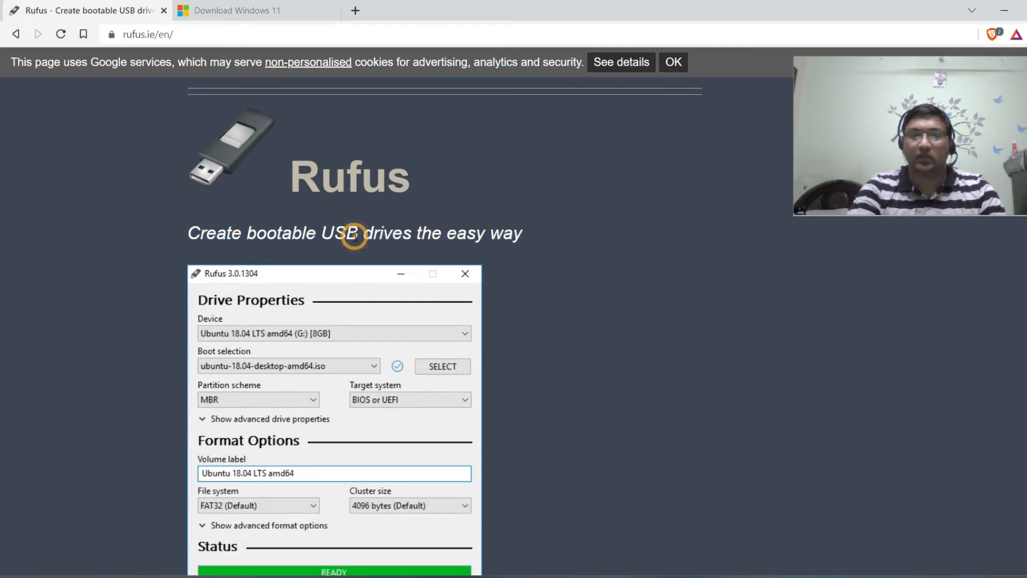
pyautogui.click(493, 233)
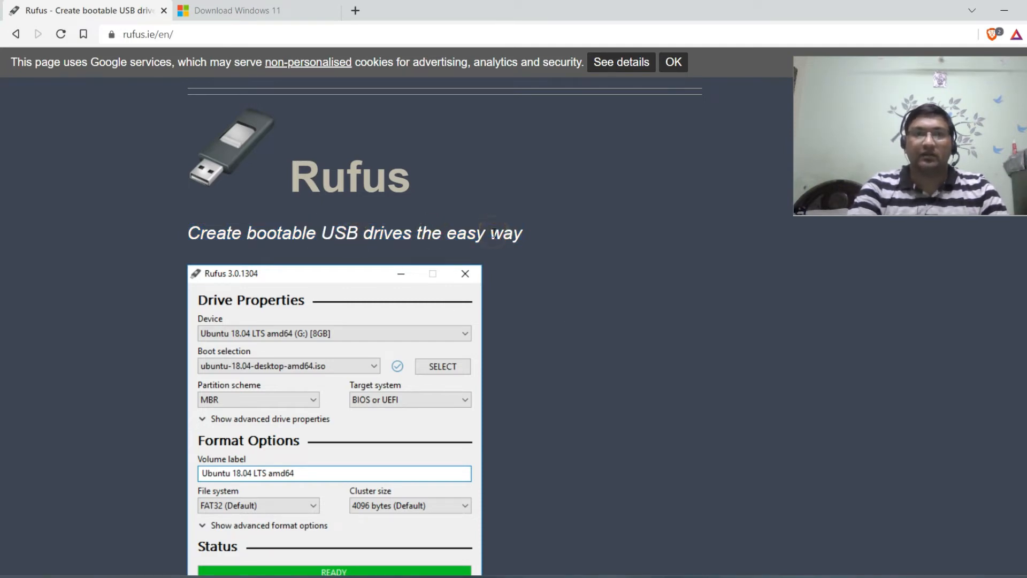
pyautogui.click(674, 63)
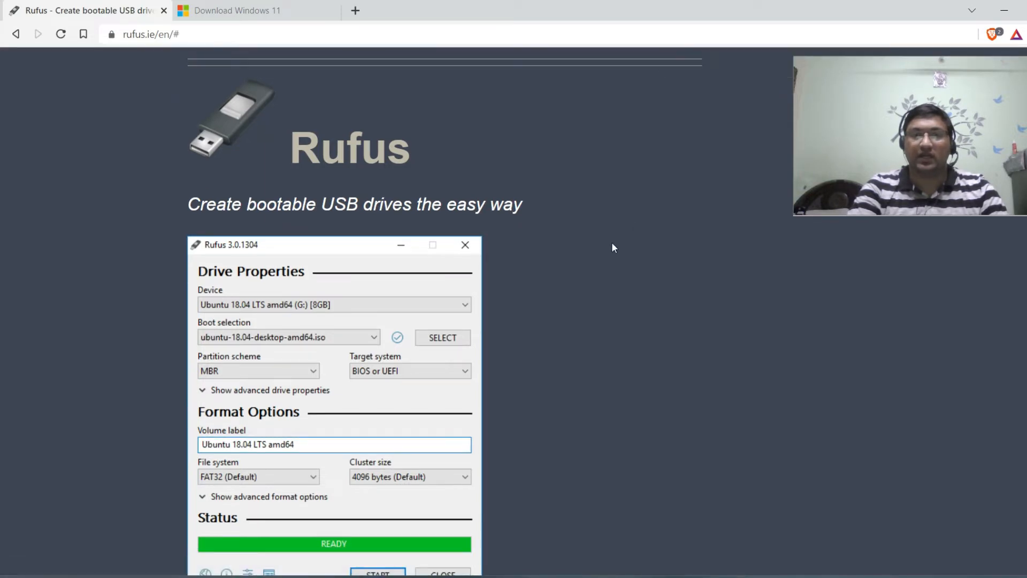
pyautogui.scroll(-5, 613, 244)
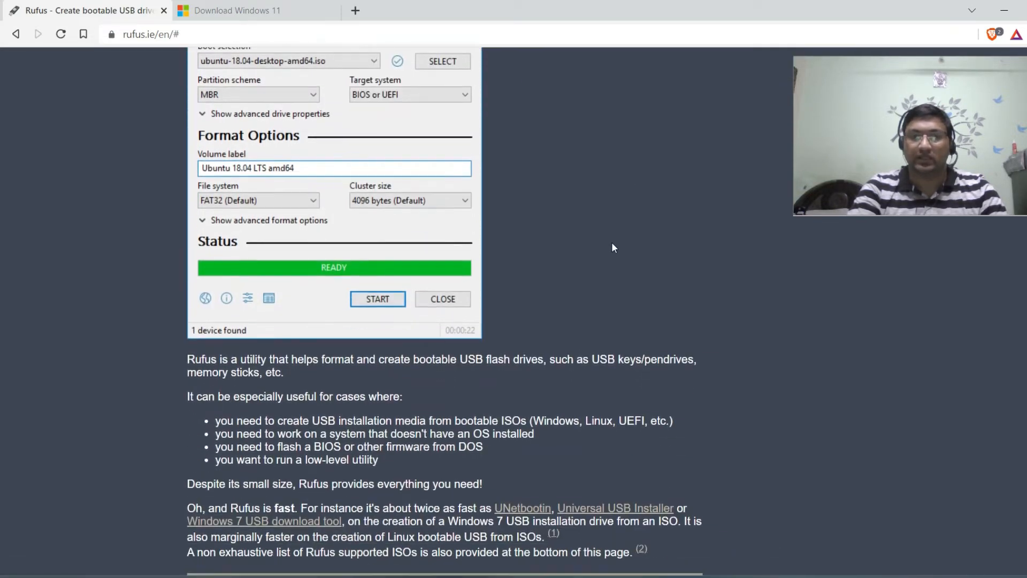
# Step: Compare the Rufus page's description with the Create Windows 11 Installation Media option on Microsoft's download page
pyautogui.scroll(-3, 614, 247)
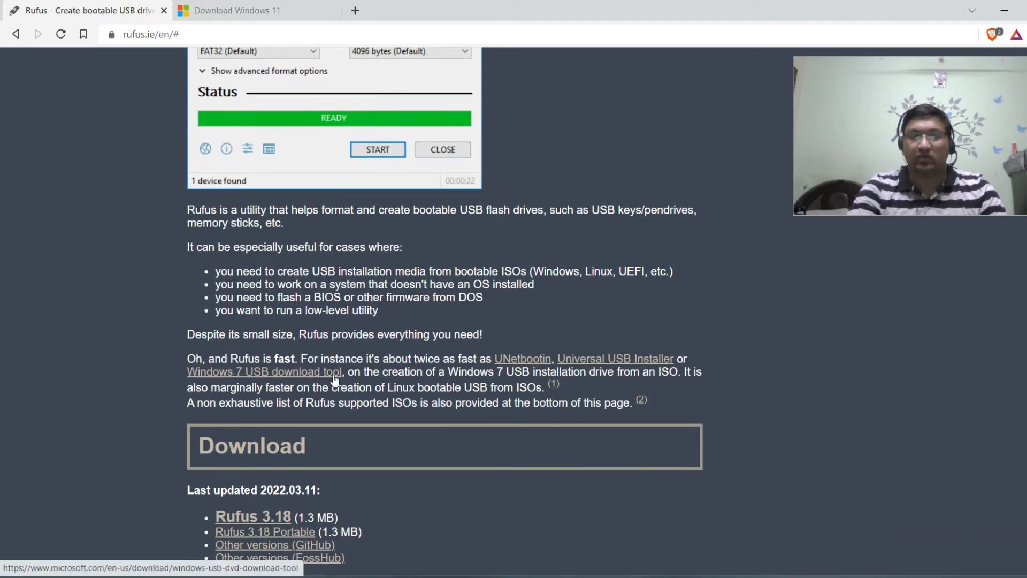
pyautogui.click(377, 376)
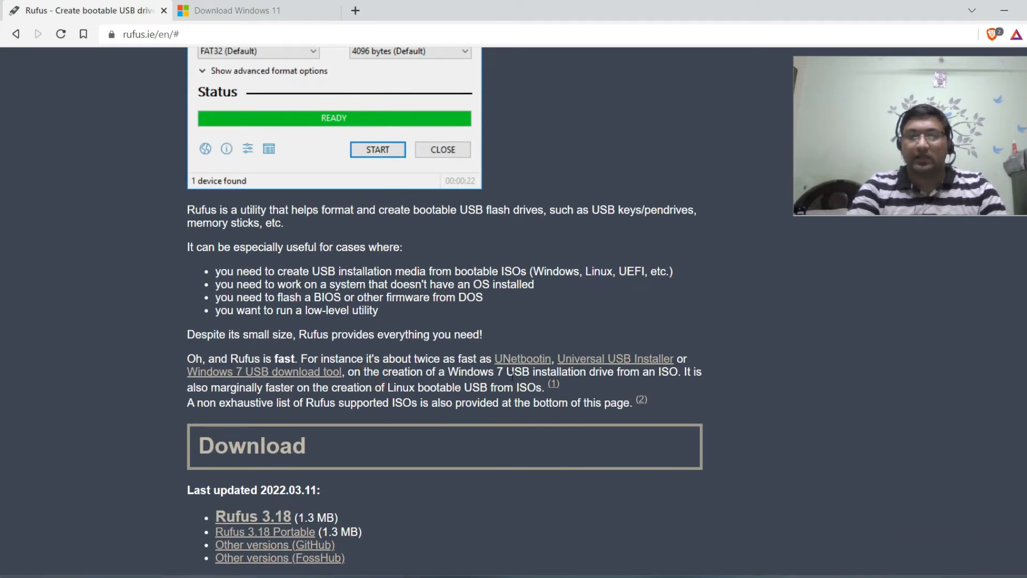
pyautogui.hotkey('ctrl', 'Tab')
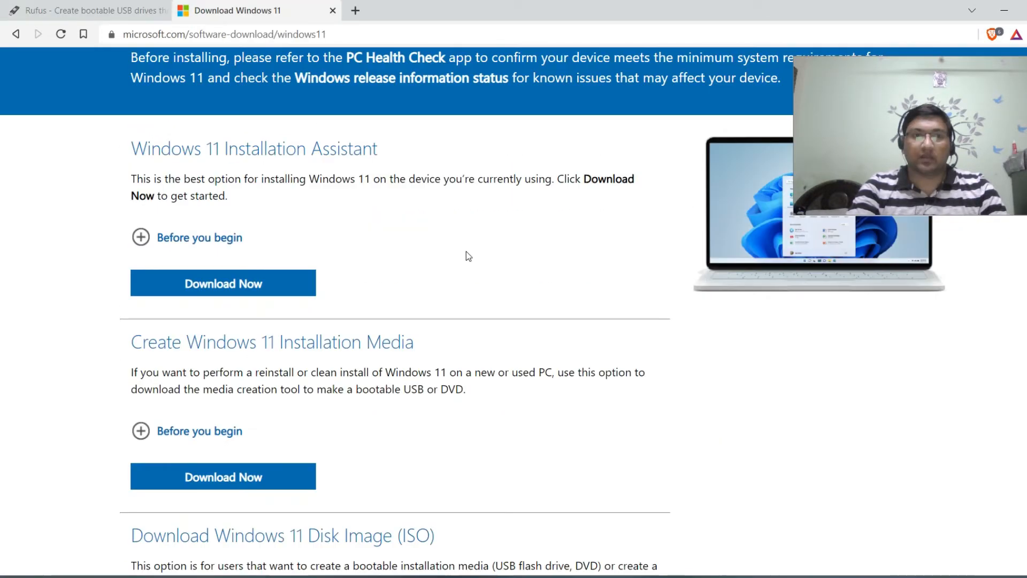
pyautogui.tripleClick(341, 355)
pyautogui.click(375, 382)
pyautogui.click(375, 382)
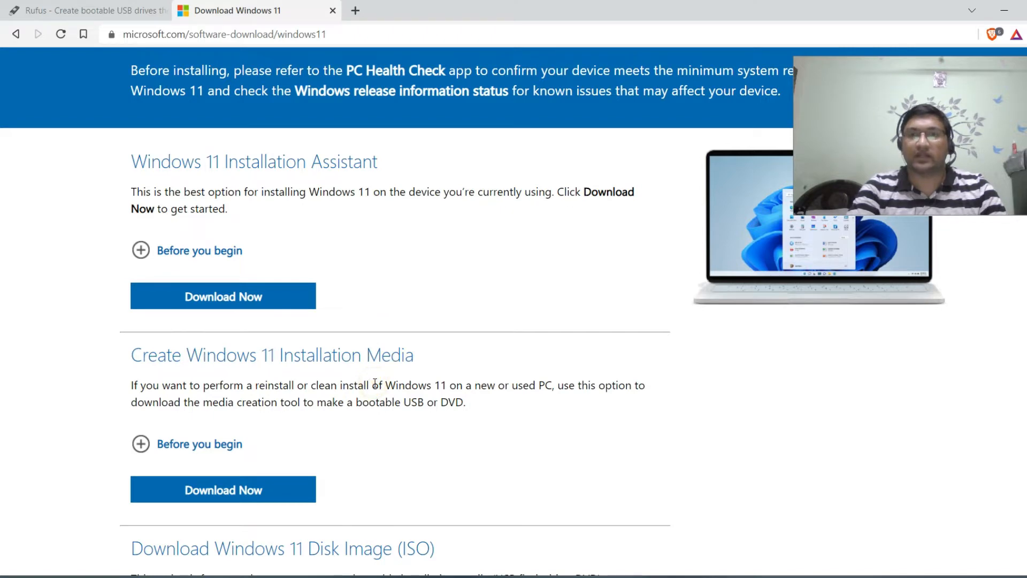
pyautogui.scroll(1, 375, 382)
pyautogui.scroll(-2, 374, 380)
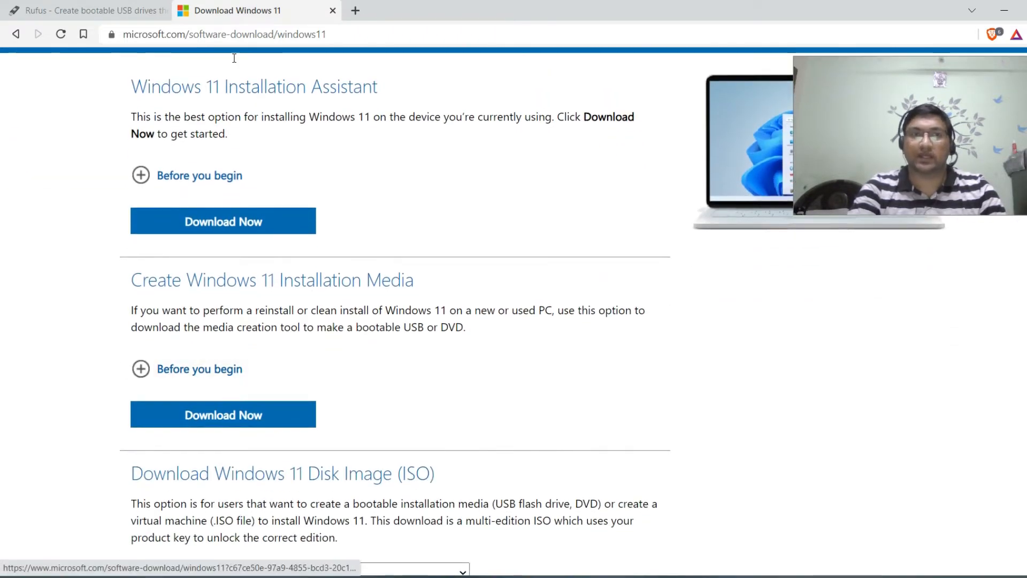
# Step: Return to the Rufus website and review its sample window and the list of cases where the utility is useful
pyautogui.click(103, 5)
pyautogui.scroll(5, 354, 321)
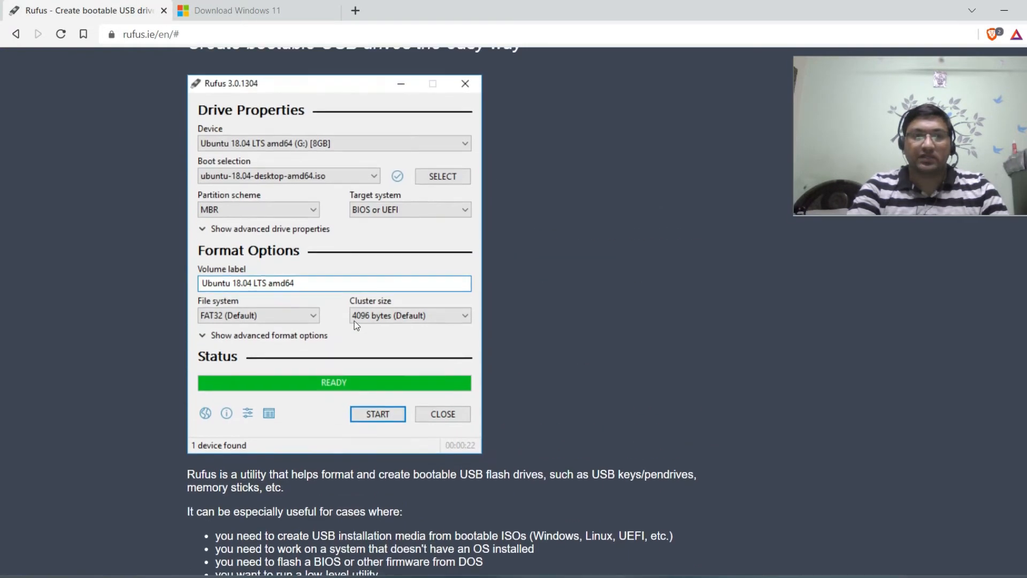
pyautogui.scroll(-1, 421, 320)
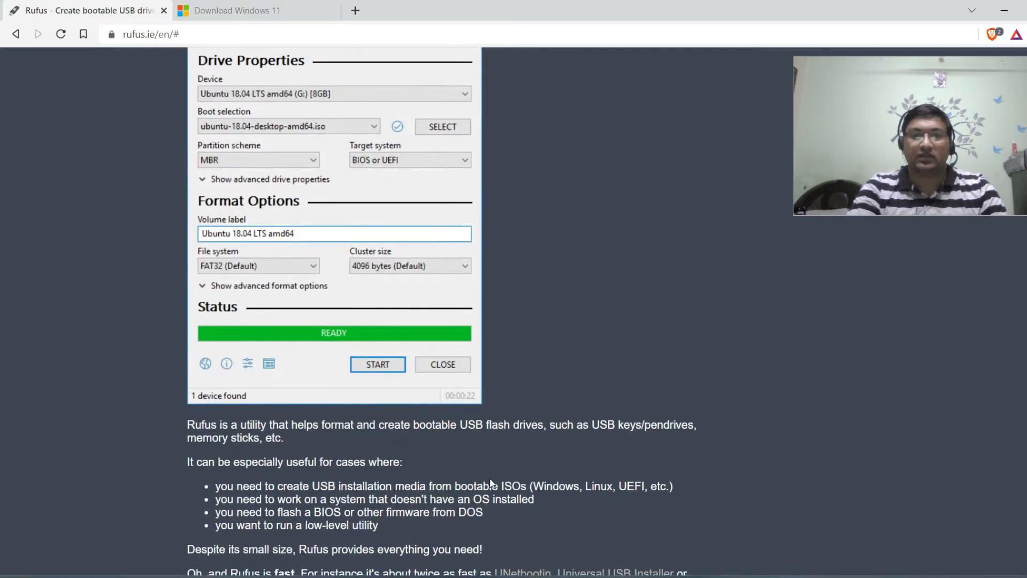
pyautogui.scroll(-3, 489, 479)
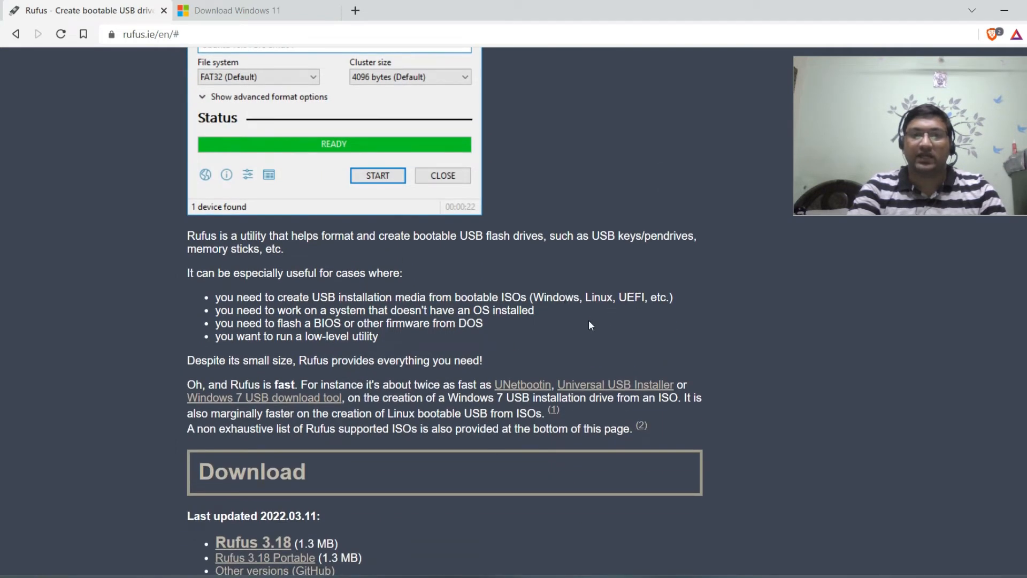
pyautogui.tripleClick(419, 294)
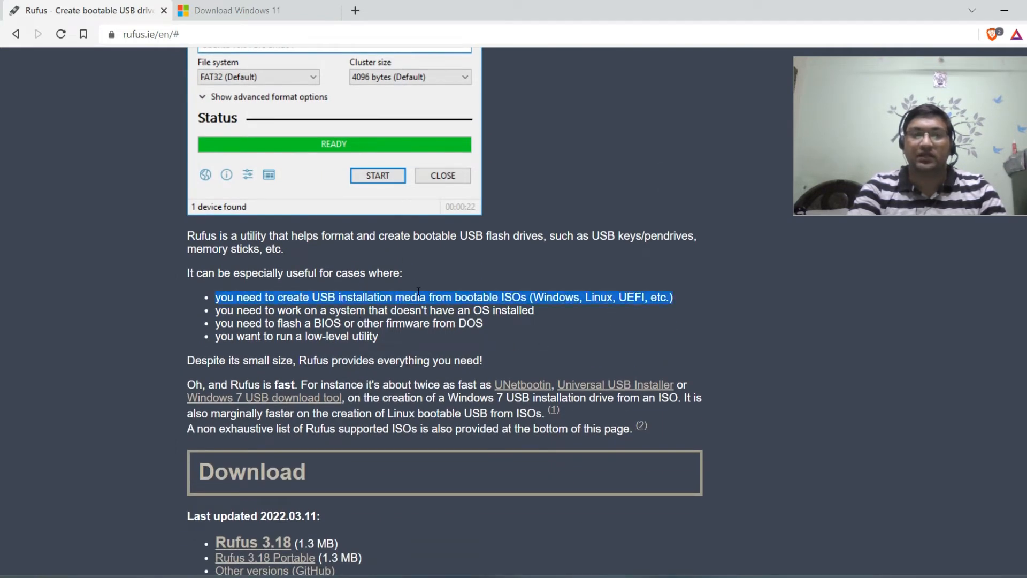
pyautogui.doubleClick(349, 323)
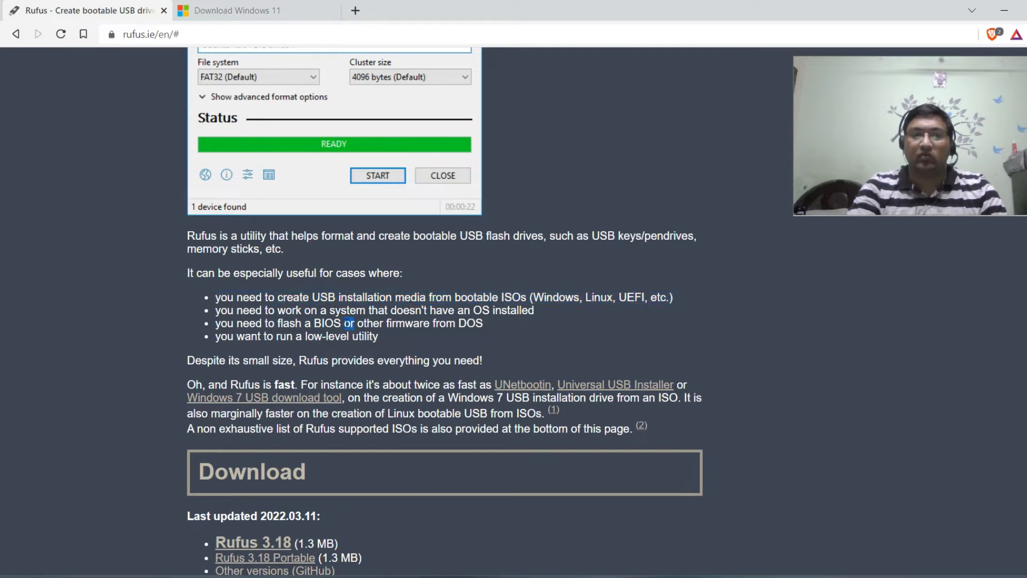
pyautogui.click(446, 261)
pyautogui.scroll(4, 446, 261)
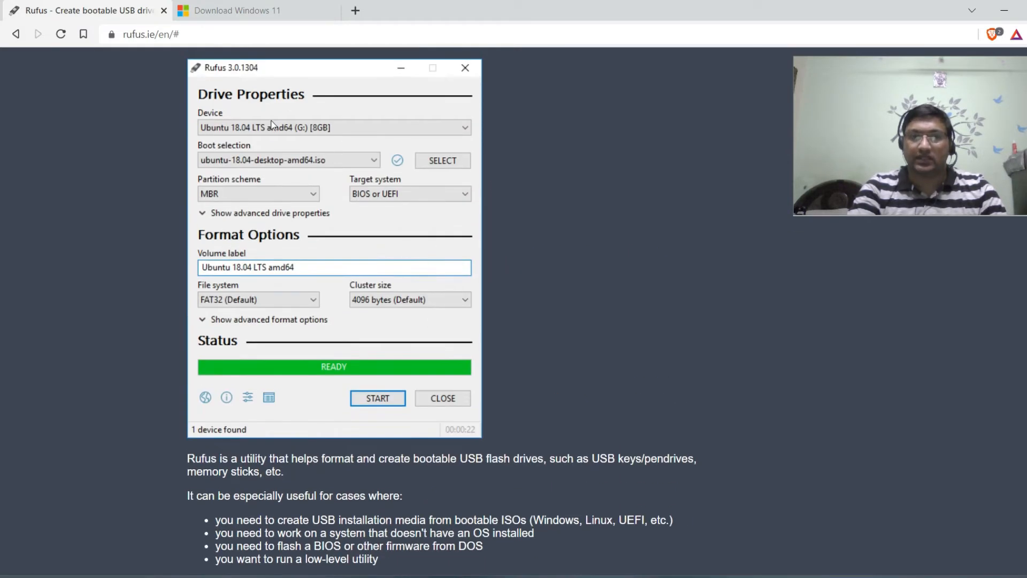
pyautogui.scroll(3, 271, 122)
pyautogui.scroll(-6, 271, 121)
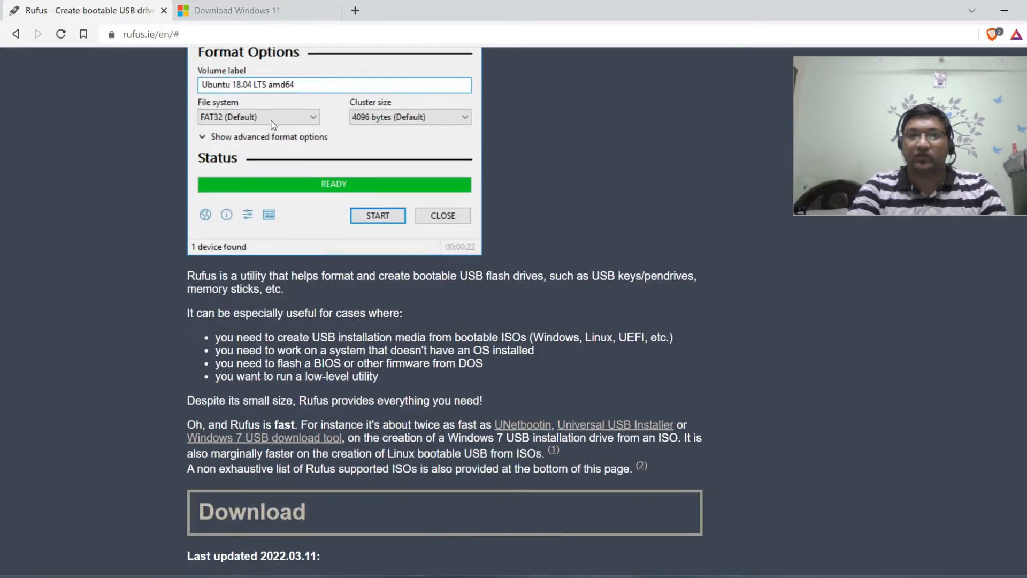
# Step: Download Rufus 3.18 from the site's download section and save it to the Desktop as rufus-3.18.exe
pyautogui.scroll(-2, 272, 124)
pyautogui.scroll(-3, 385, 277)
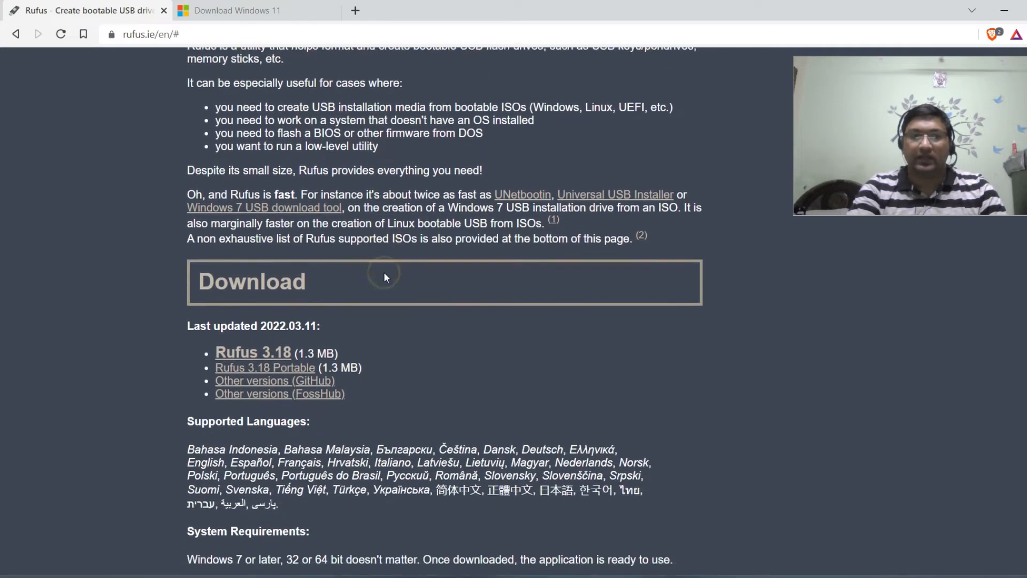
pyautogui.scroll(1, 285, 257)
pyautogui.scroll(-3, 285, 257)
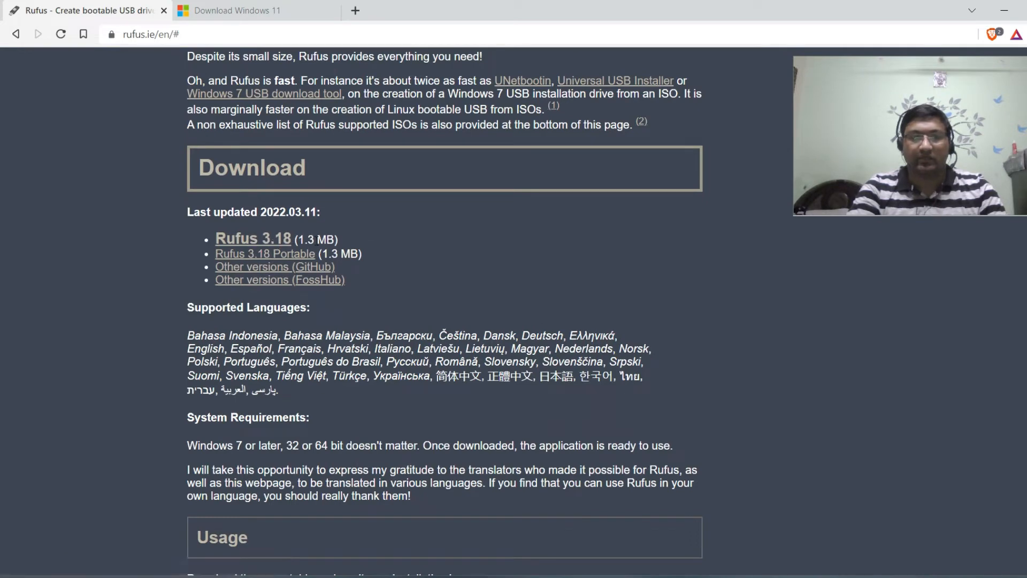
pyautogui.click(265, 241)
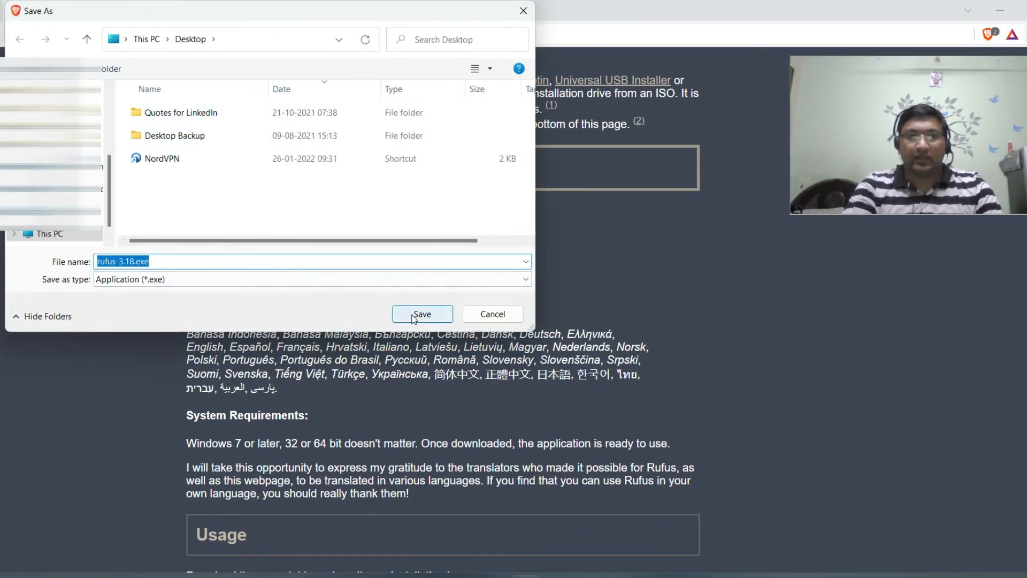
pyautogui.click(422, 314)
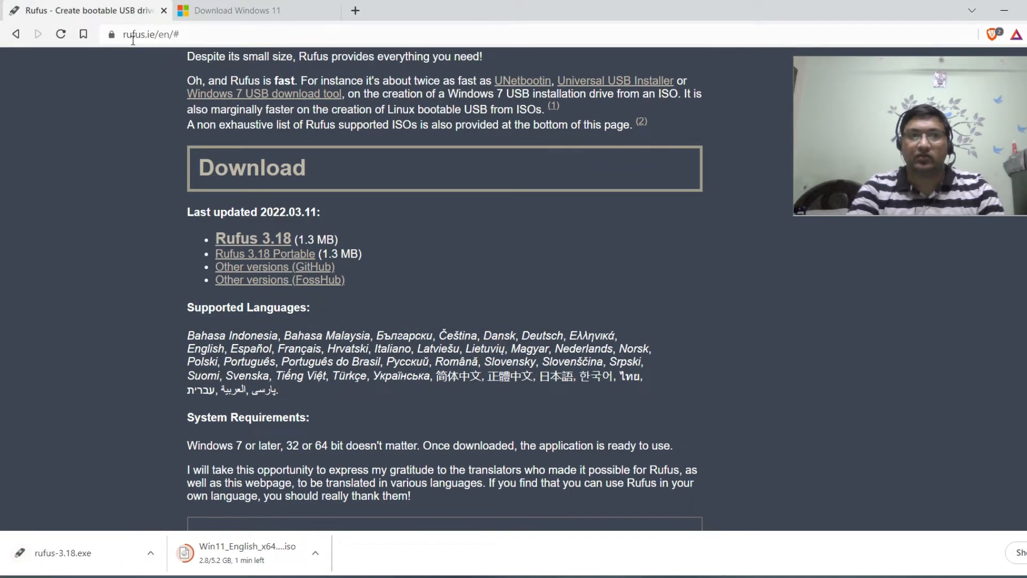
# Step: Check the Rufus website's address and look through the page from its heading to the changelog
pyautogui.click(245, 2)
pyautogui.click(85, 6)
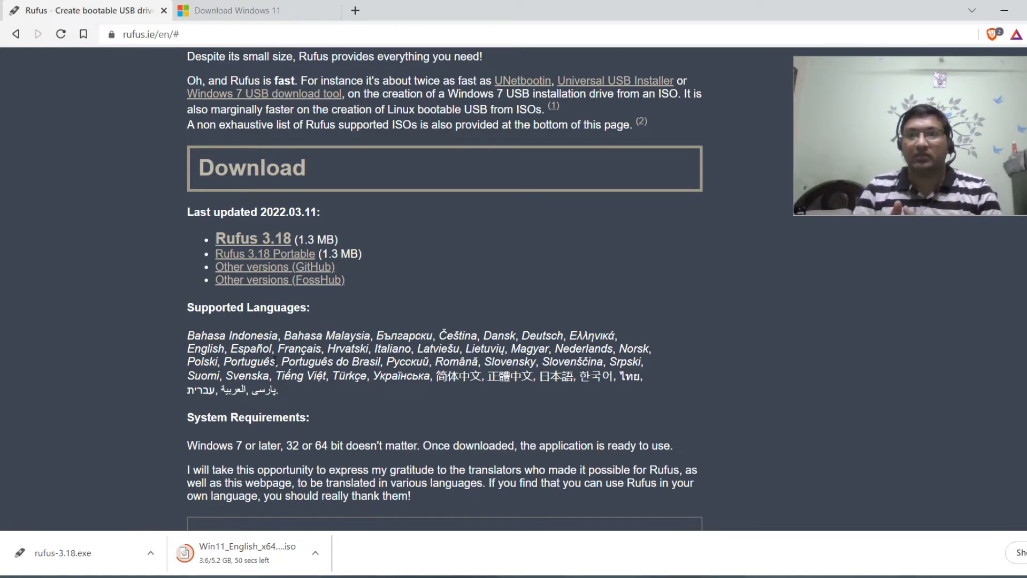
pyautogui.doubleClick(130, 34)
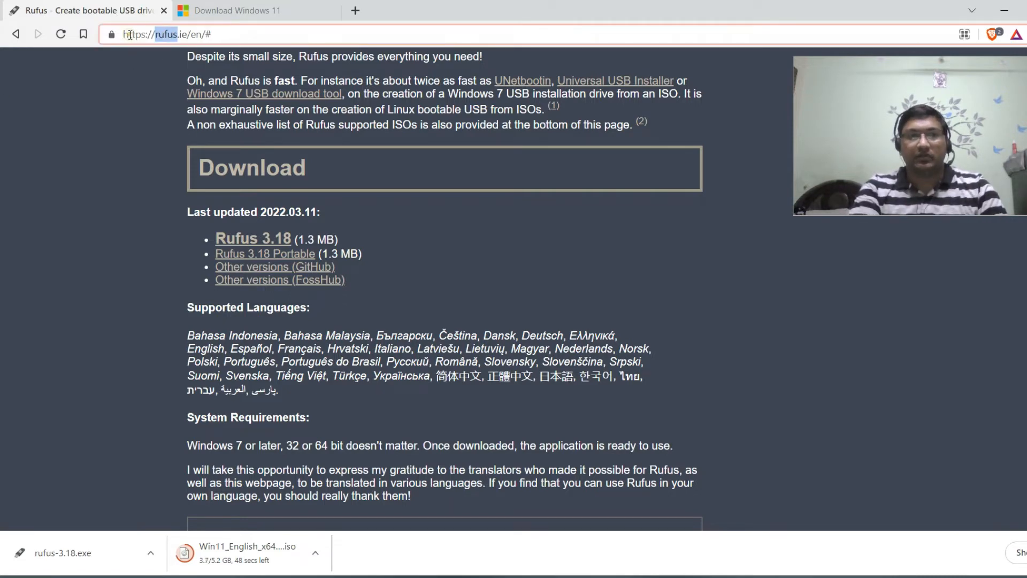
pyautogui.click(143, 114)
pyautogui.scroll(15, 143, 115)
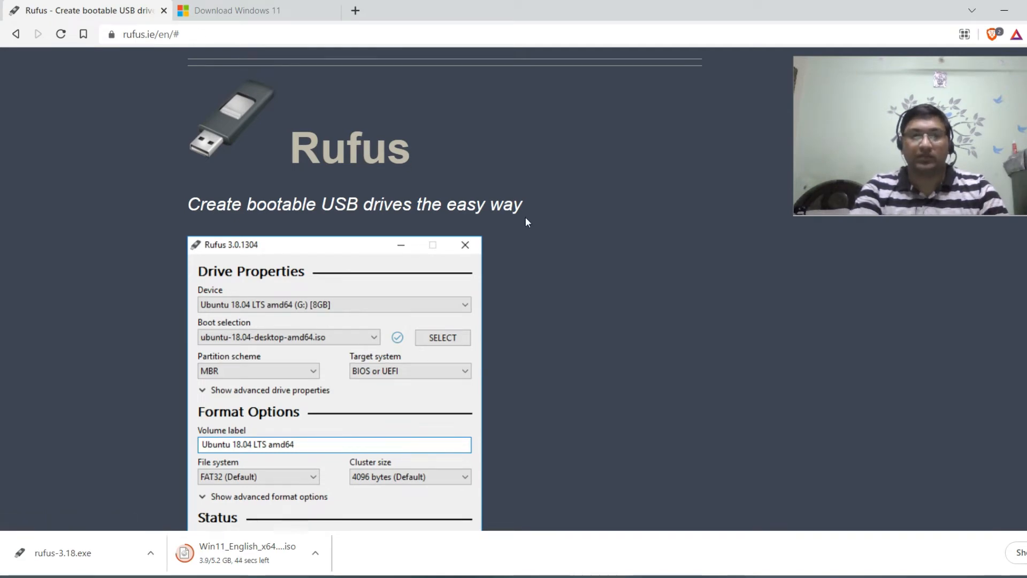
pyautogui.scroll(-15, 525, 216)
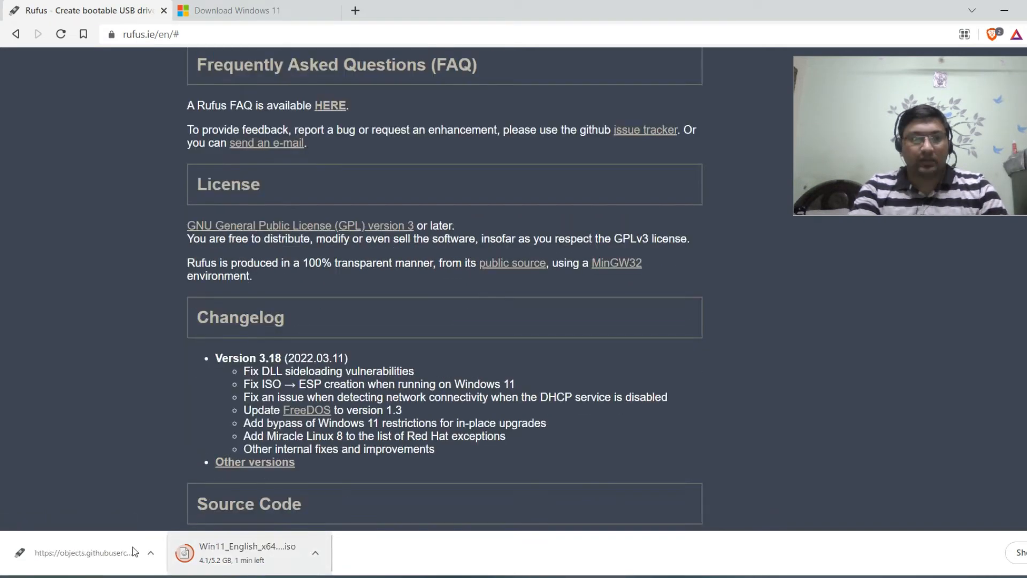
# Step: Launch the downloaded rufus-3.18.exe and keep the 16 GB USB drive (F:) as the target device
pyautogui.click(64, 553)
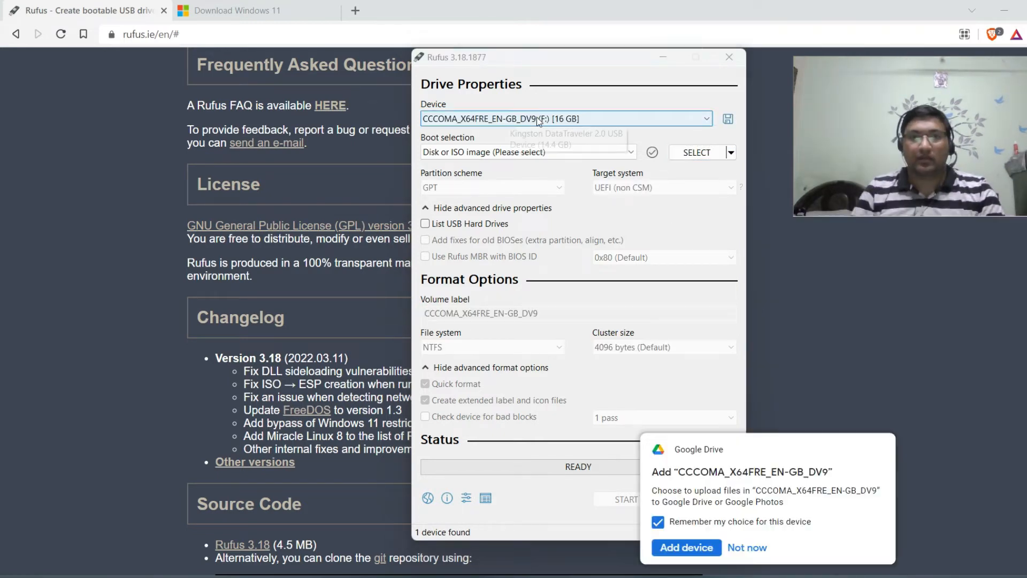
pyautogui.click(502, 120)
pyautogui.click(553, 101)
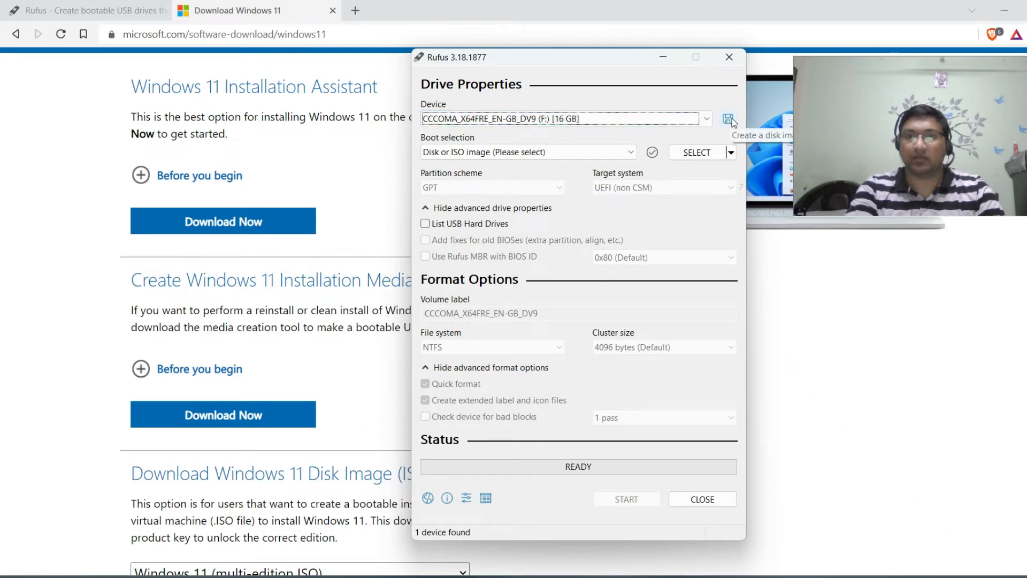
pyautogui.click(698, 123)
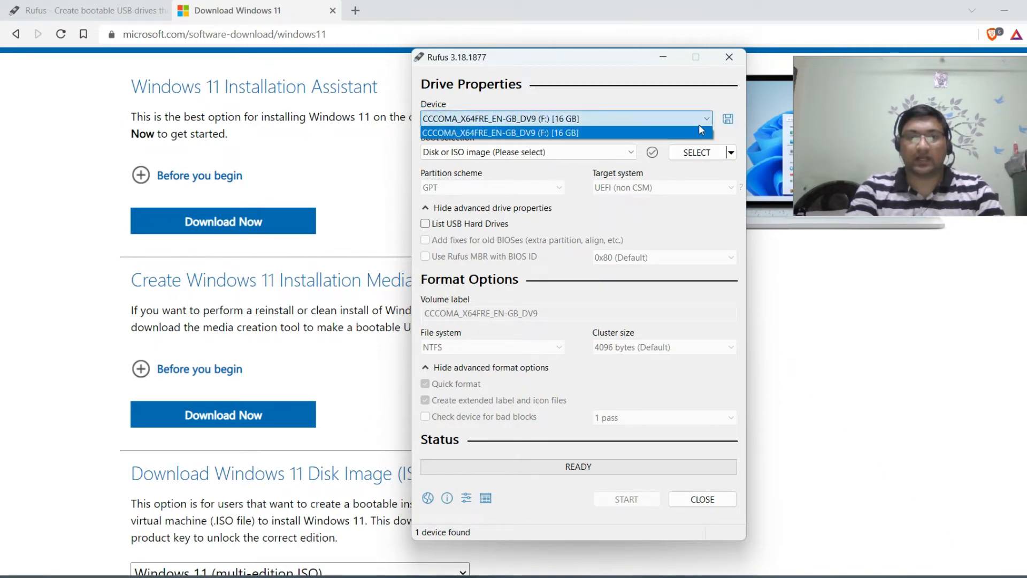
pyautogui.click(500, 89)
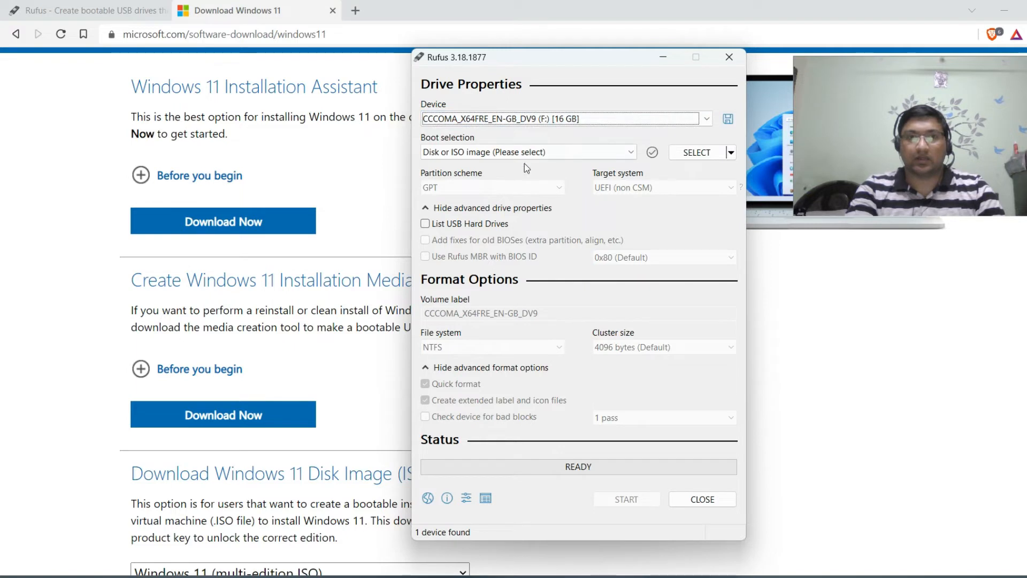
# Step: Set the boot selection to Disk or ISO image and load Win11_English_x64v1.iso from the Desktop
pyautogui.click(547, 152)
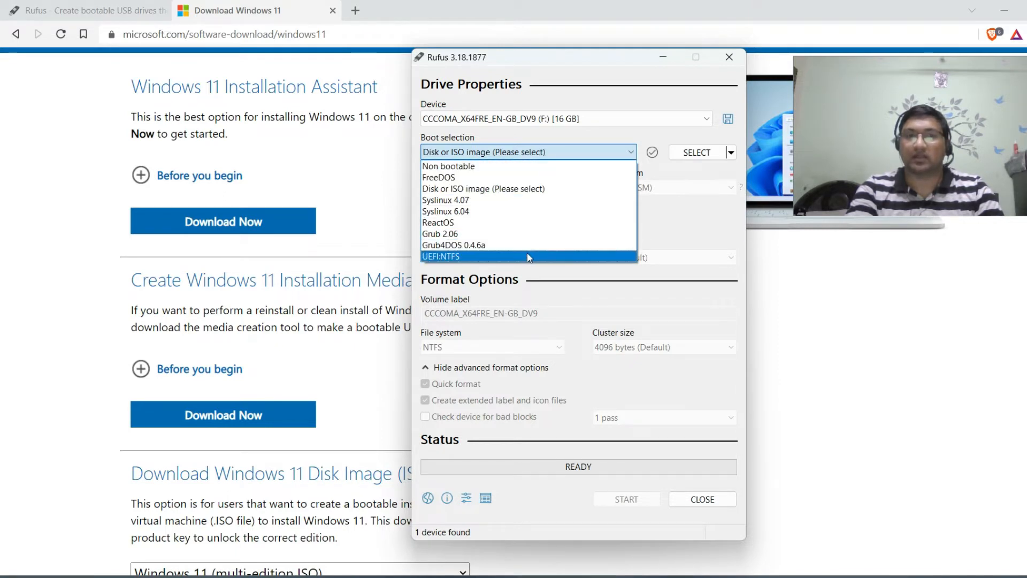
pyautogui.click(500, 189)
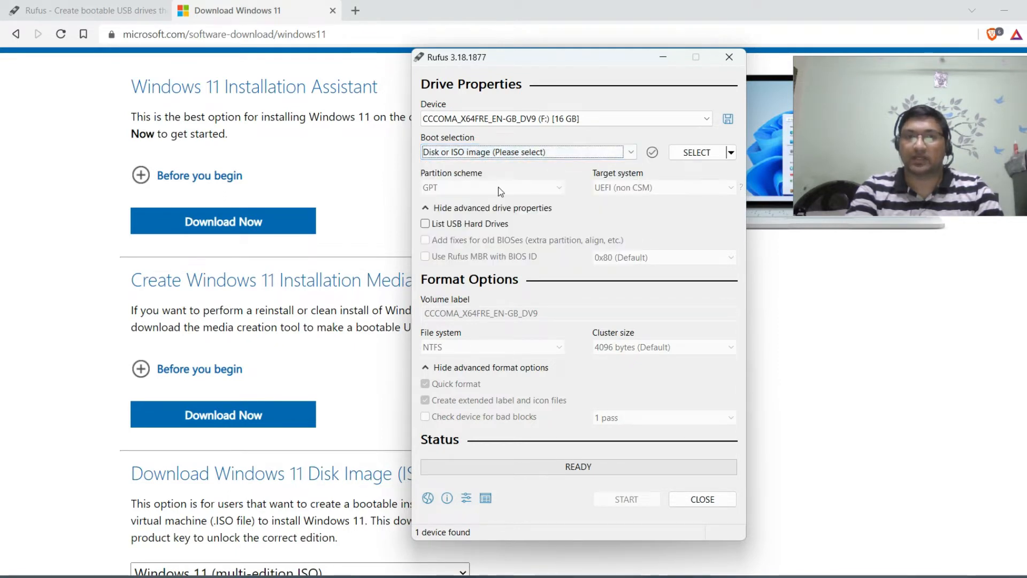
pyautogui.click(696, 152)
pyautogui.scroll(3, 464, 214)
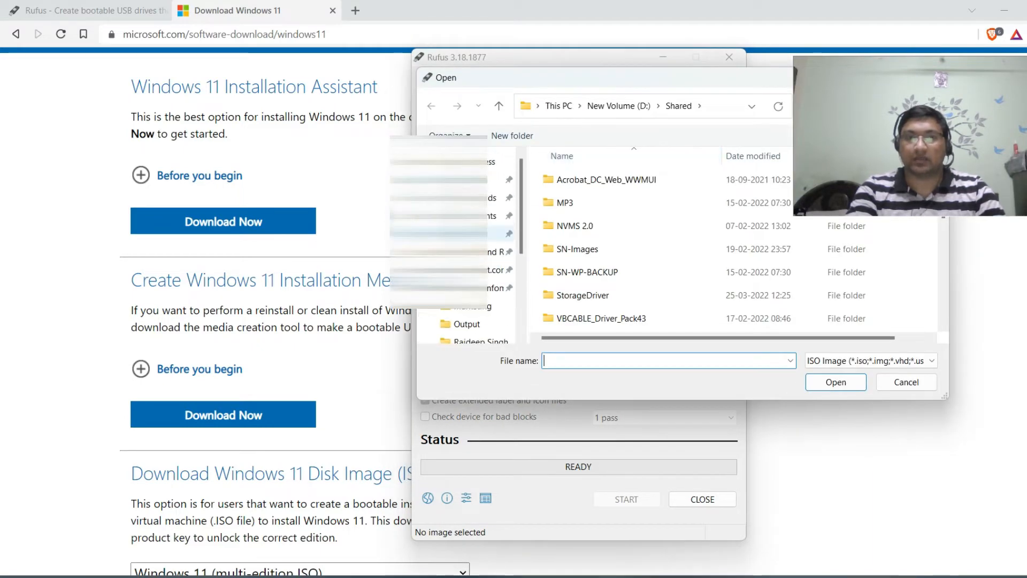
pyautogui.click(464, 179)
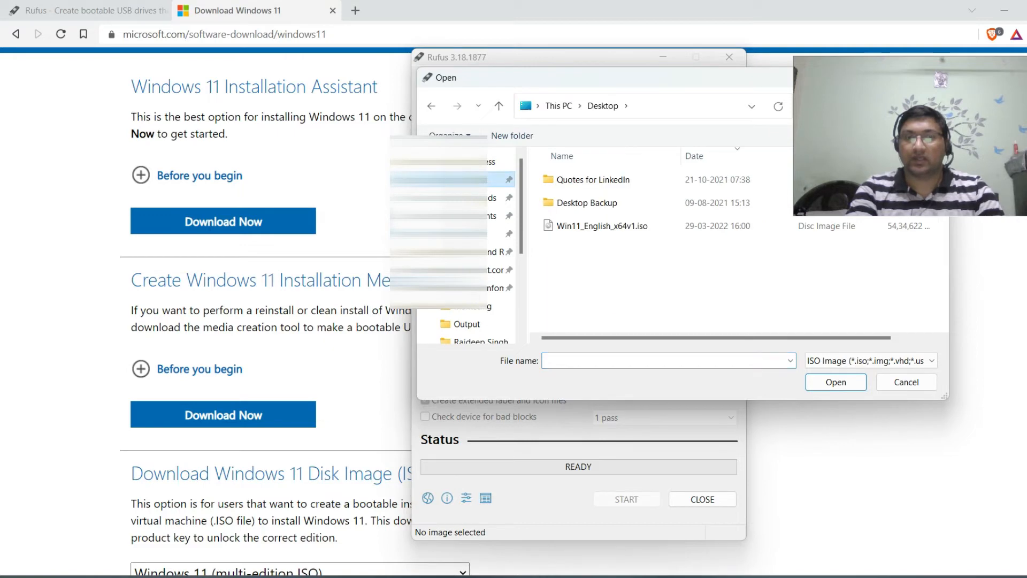
pyautogui.click(593, 227)
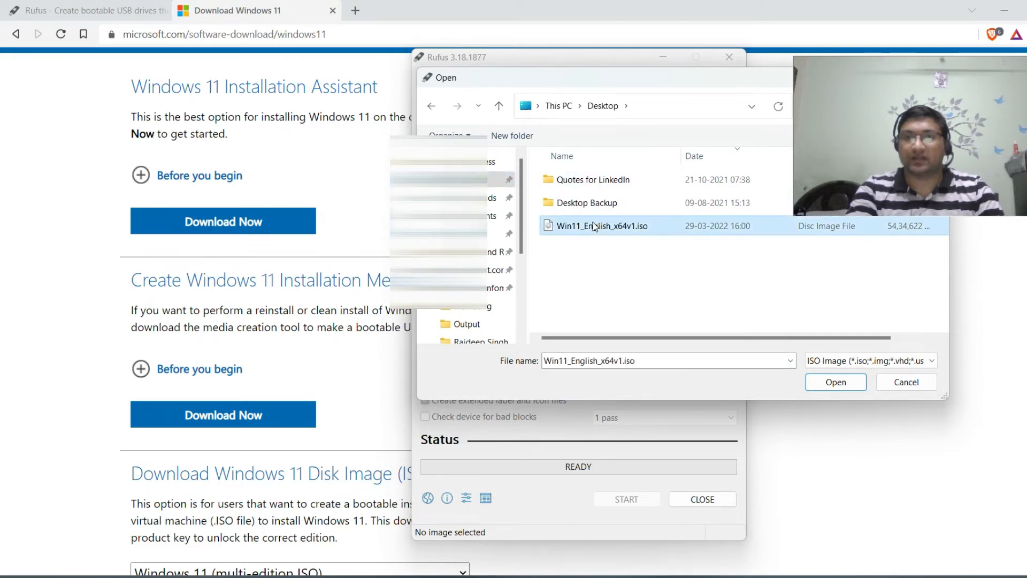
pyautogui.click(828, 382)
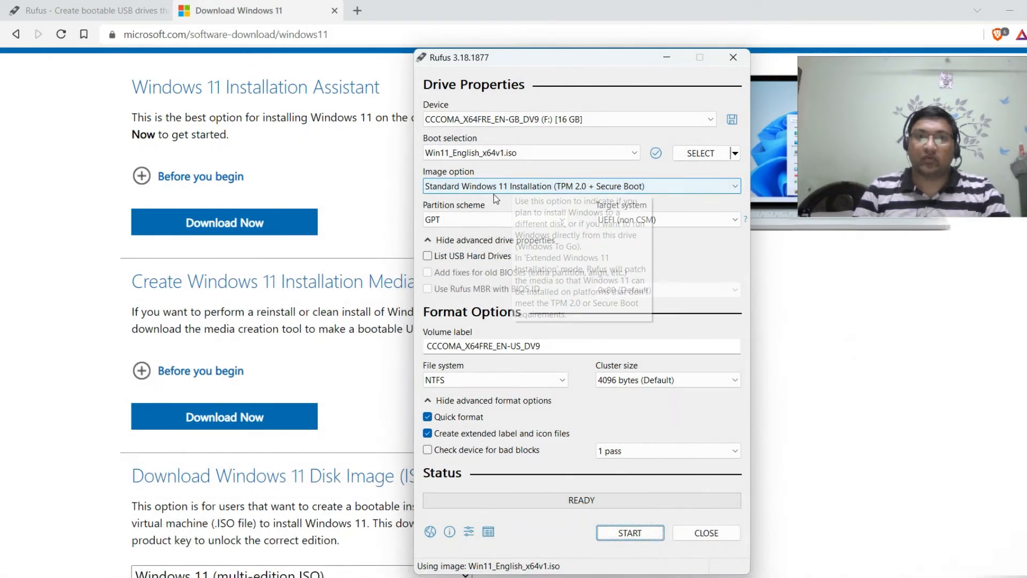
# Step: Set the image option to Extended Windows 11 Installation (no TPM / no Secure Boot) and keep the GPT partition scheme
pyautogui.click(596, 188)
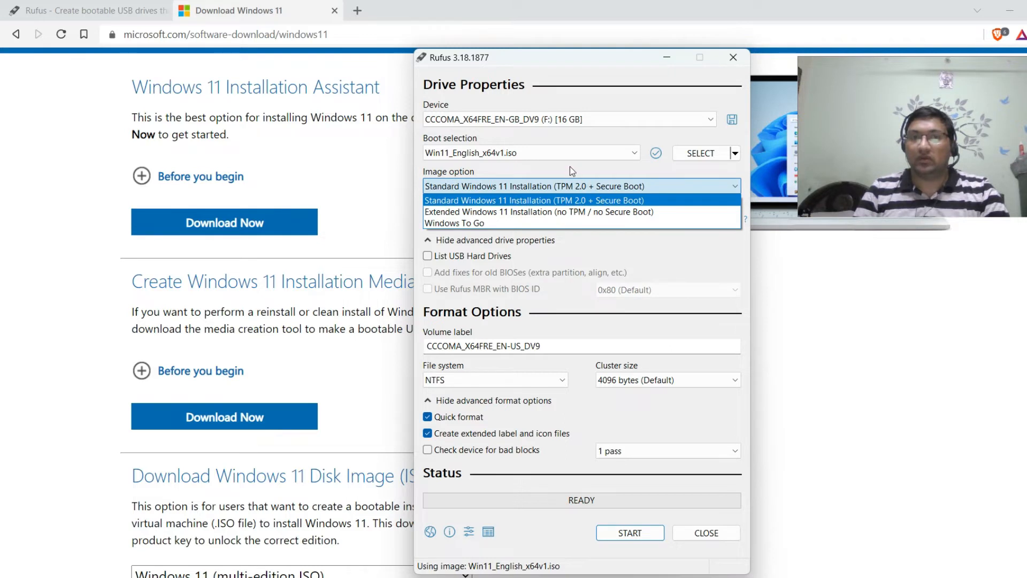
pyautogui.click(581, 170)
pyautogui.click(616, 189)
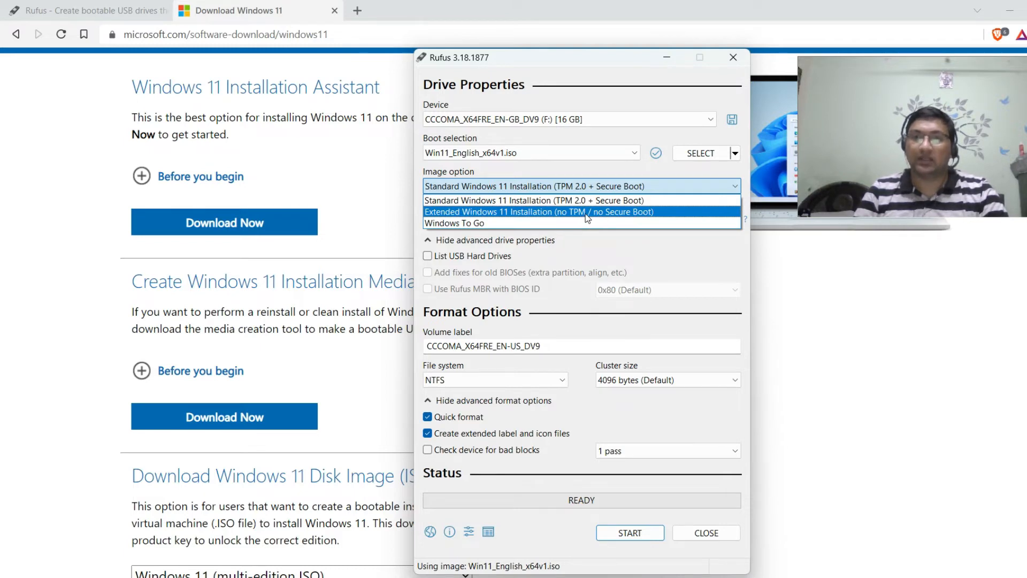
pyautogui.click(620, 213)
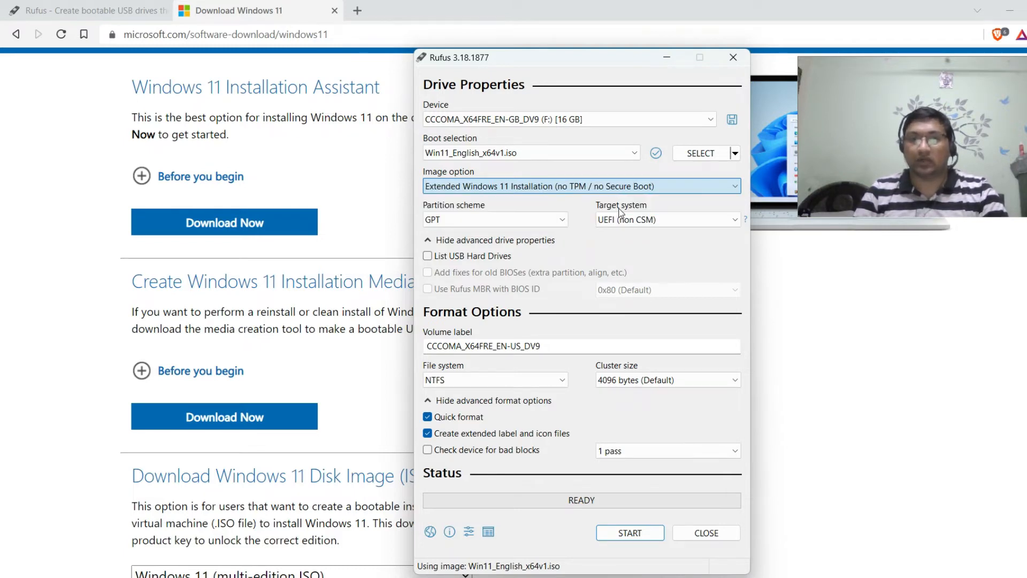
pyautogui.click(551, 219)
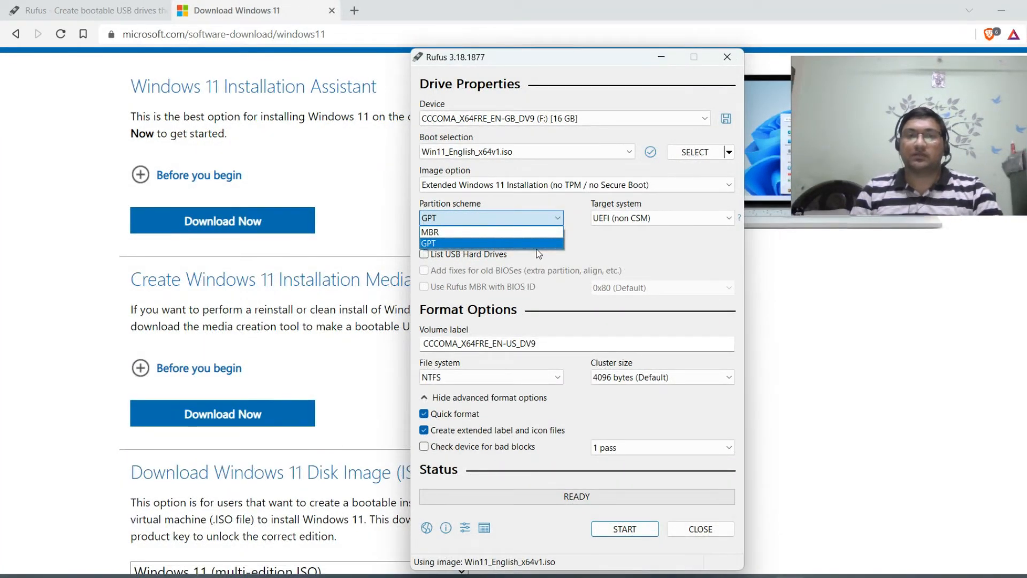
pyautogui.click(596, 230)
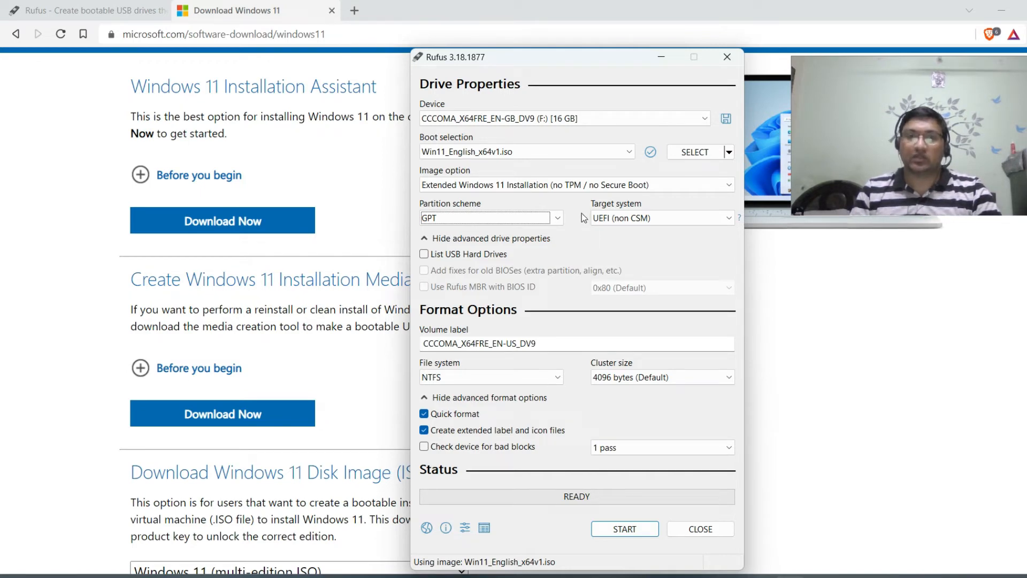
pyautogui.click(561, 220)
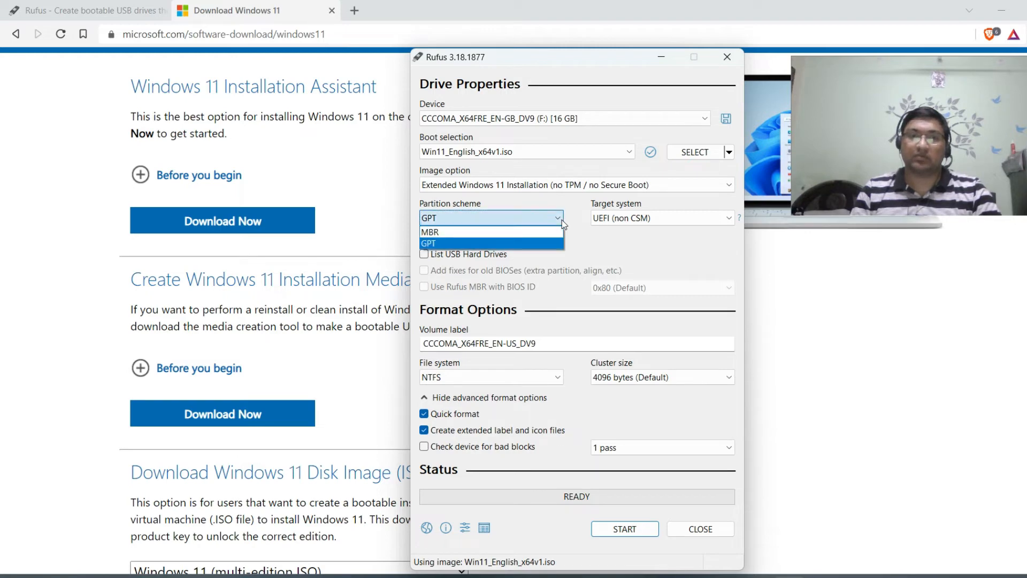
pyautogui.click(572, 217)
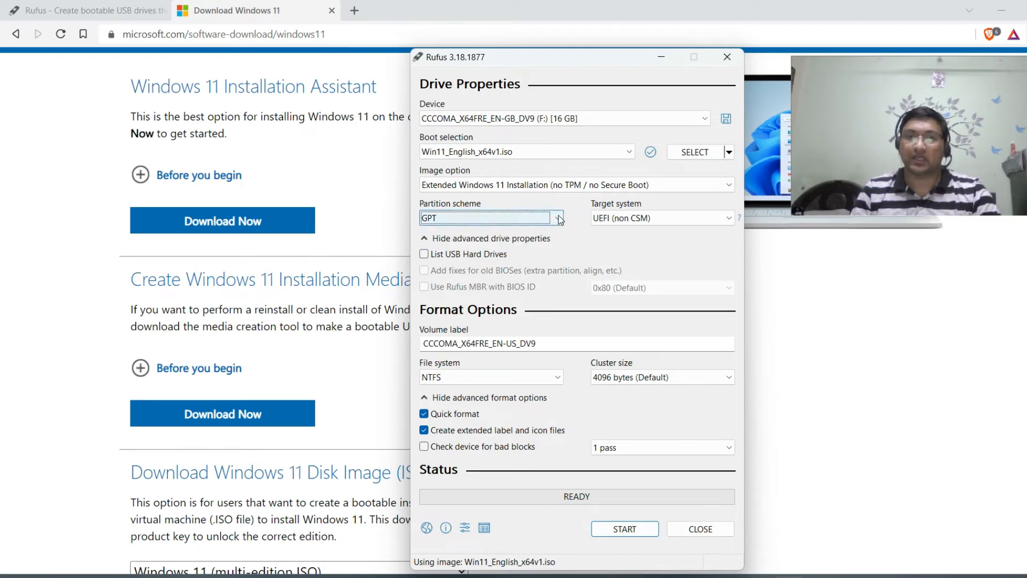
pyautogui.click(559, 220)
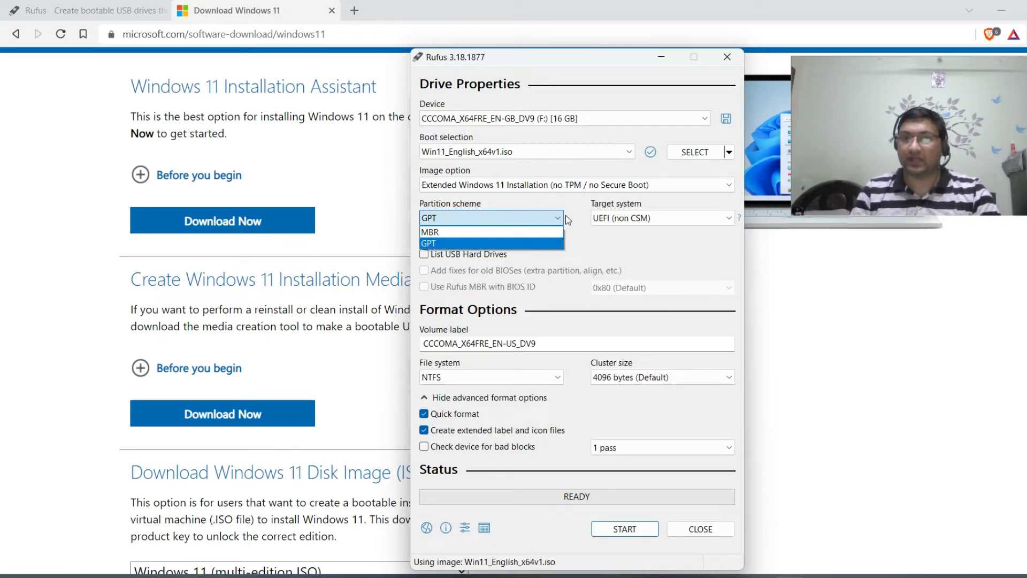
pyautogui.click(583, 214)
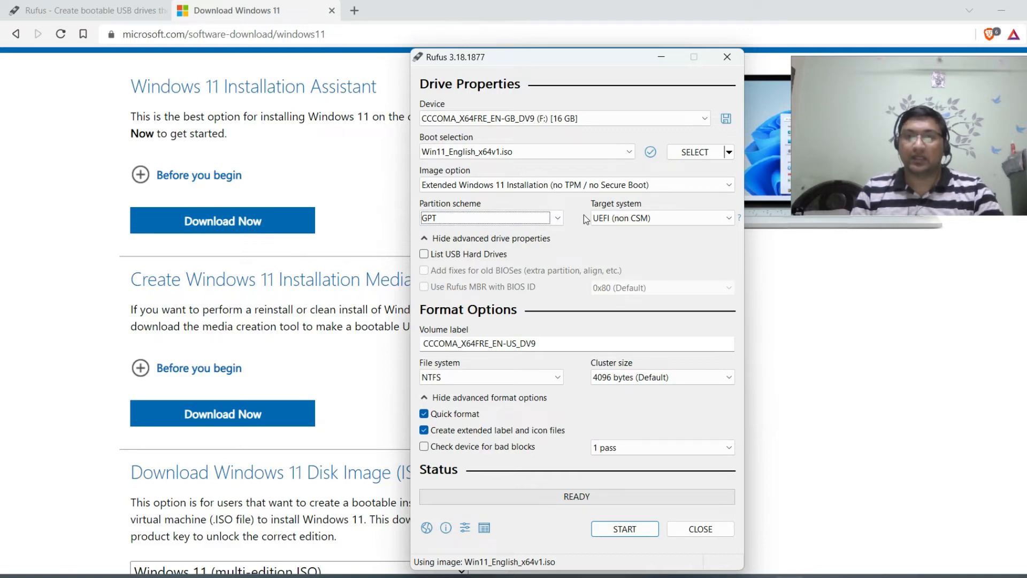
# Step: Open Disk Management and check the partition style of Disk 0 in the volume information of its properties
pyautogui.press('super')
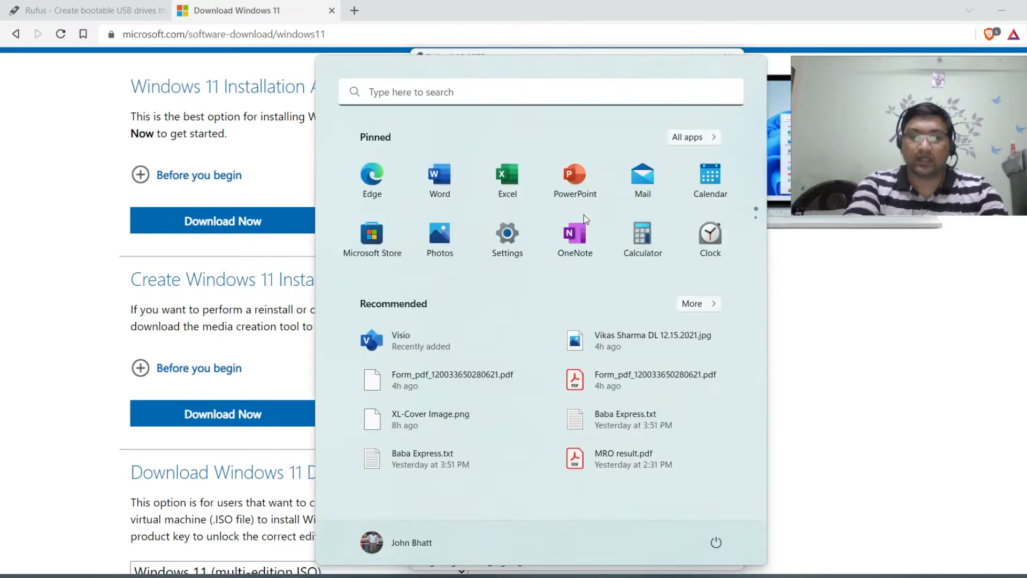
pyautogui.write('disk mana')
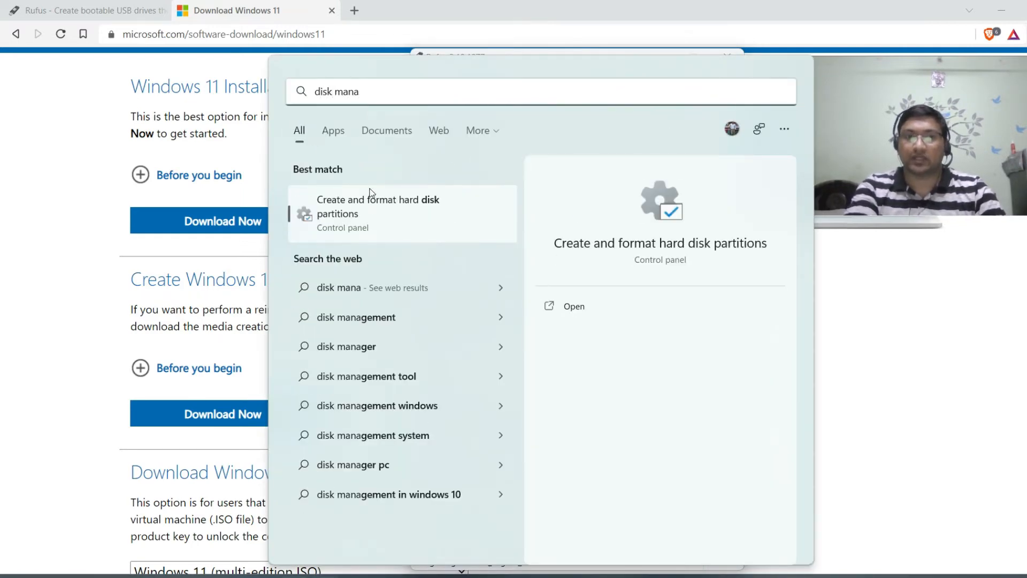
pyautogui.click(356, 214)
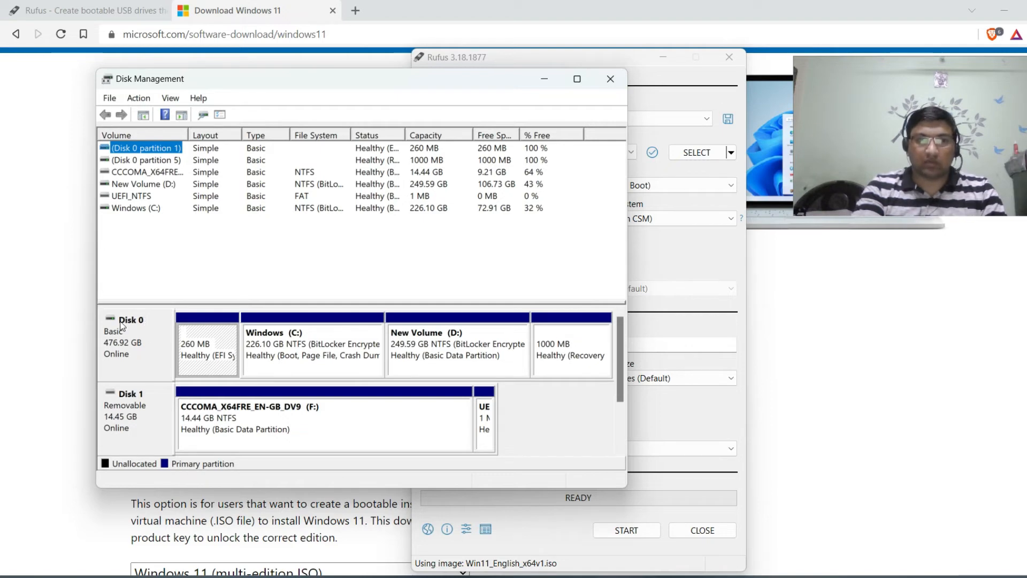
pyautogui.rightClick(129, 355)
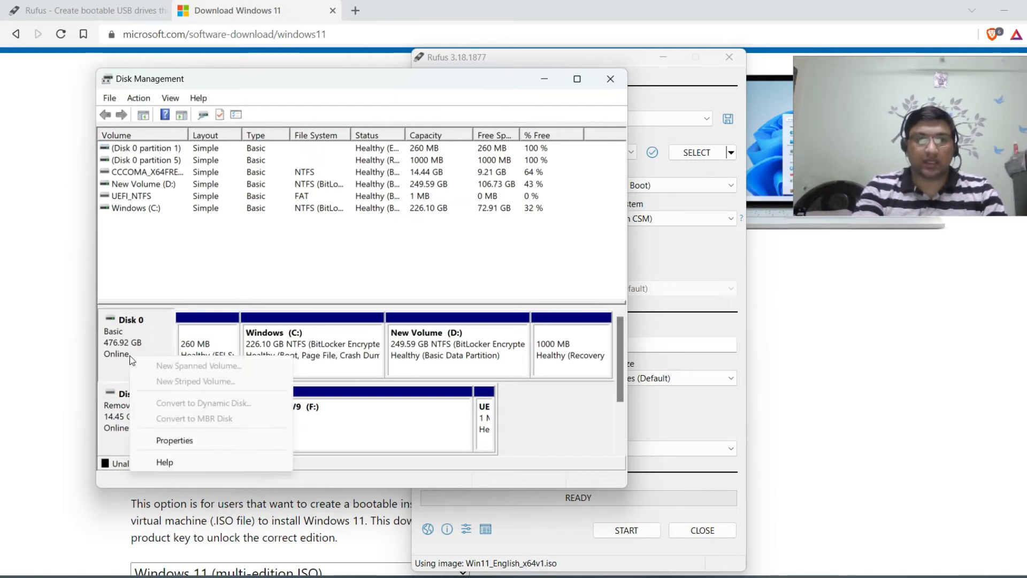
pyautogui.click(168, 438)
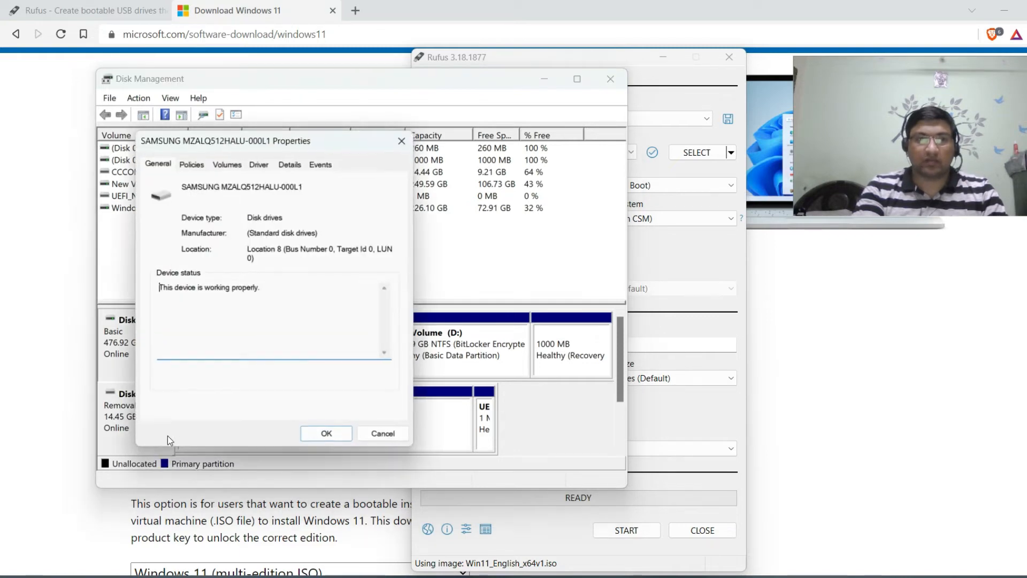
pyautogui.click(231, 163)
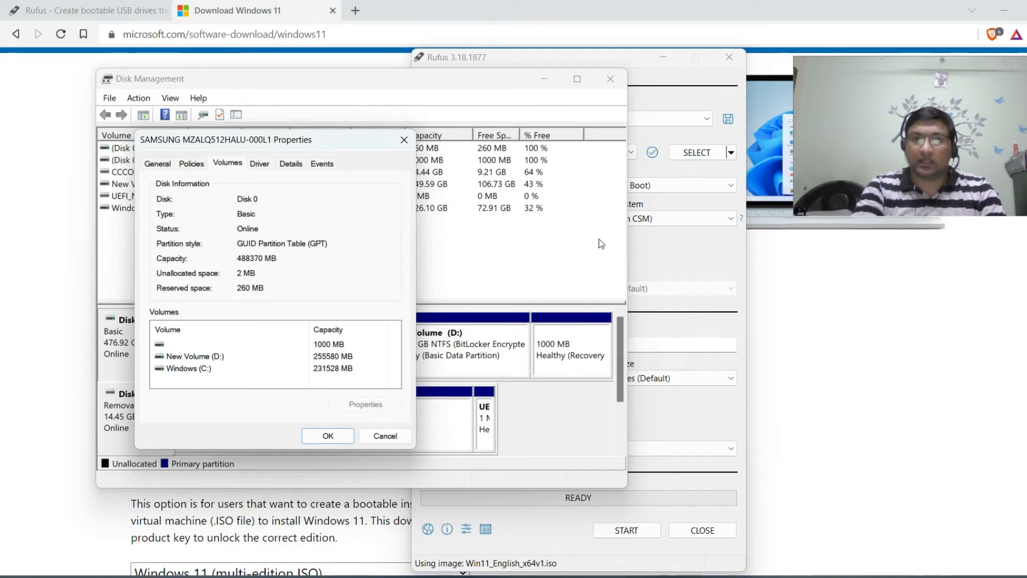
# Step: Return to Rufus, enable the listing of USB hard drives and select GPT as the partition scheme
pyautogui.click(668, 254)
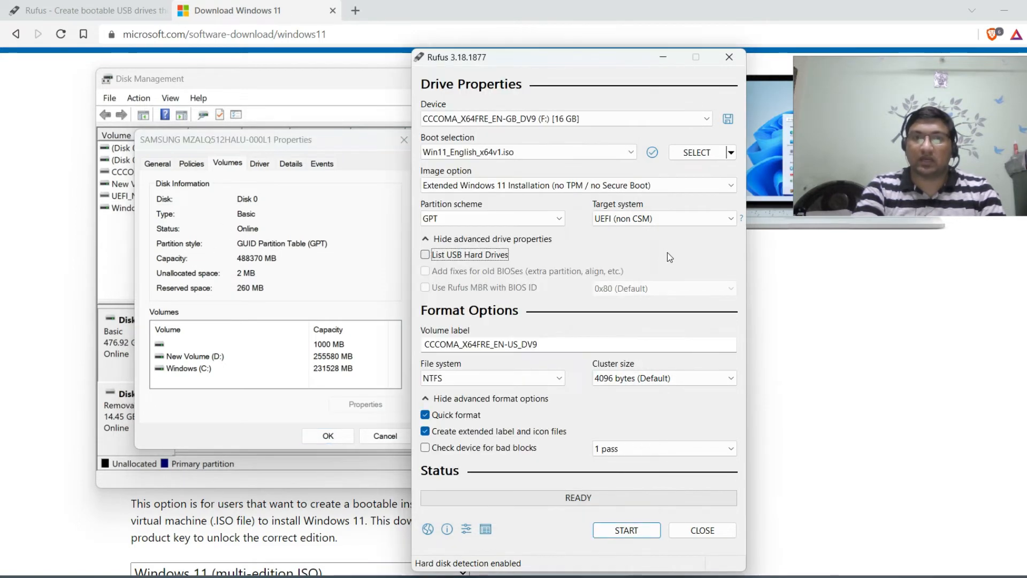
pyautogui.click(534, 218)
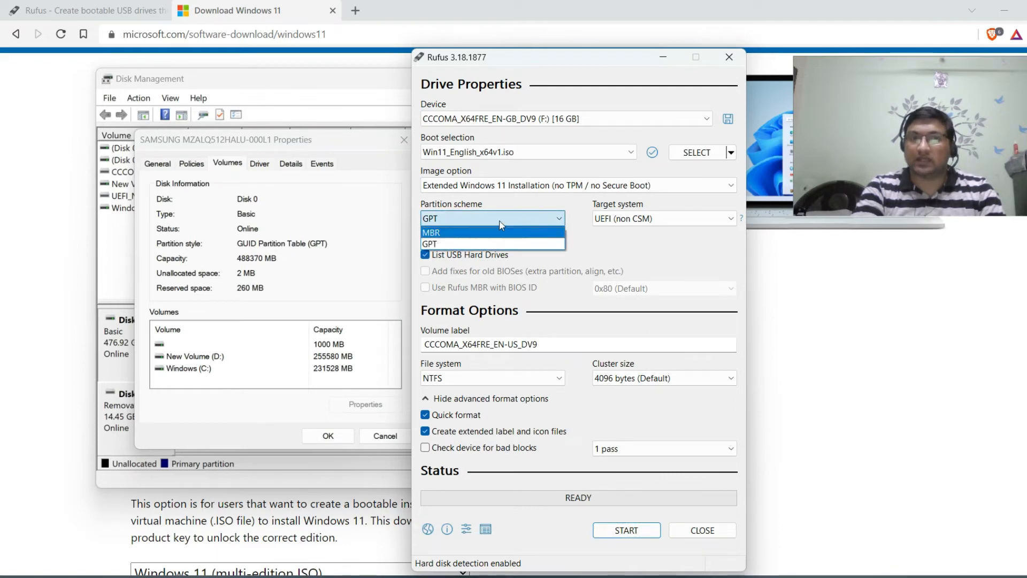
pyautogui.click(500, 240)
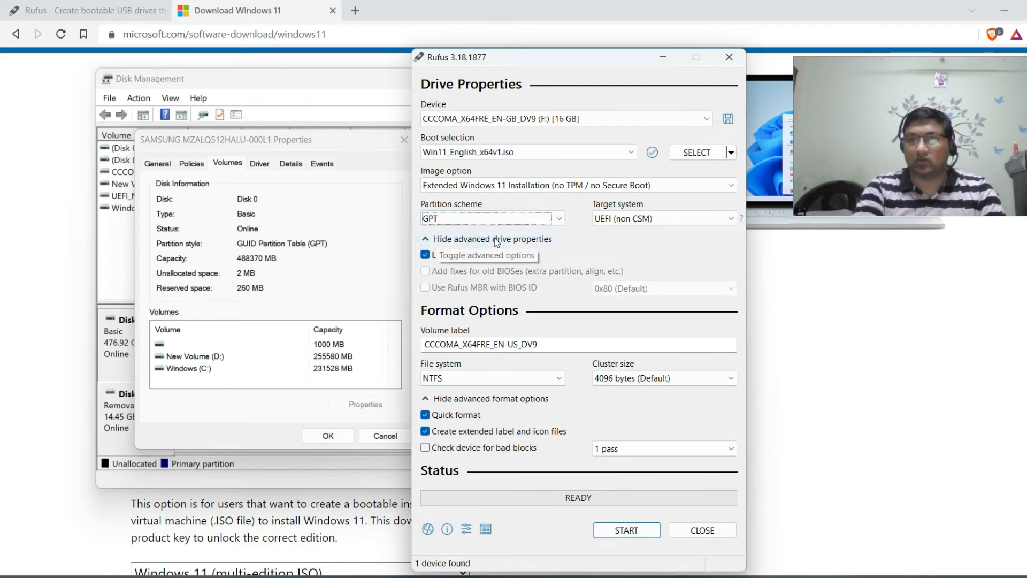
# Step: Close the Disk 0 properties and Disk Management
pyautogui.click(347, 187)
pyautogui.click(405, 146)
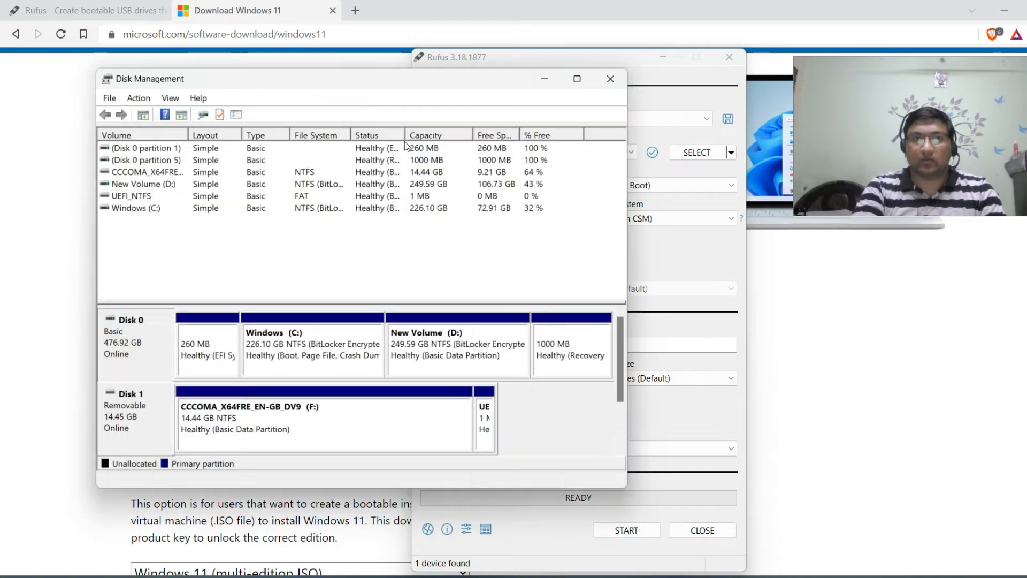
pyautogui.click(611, 79)
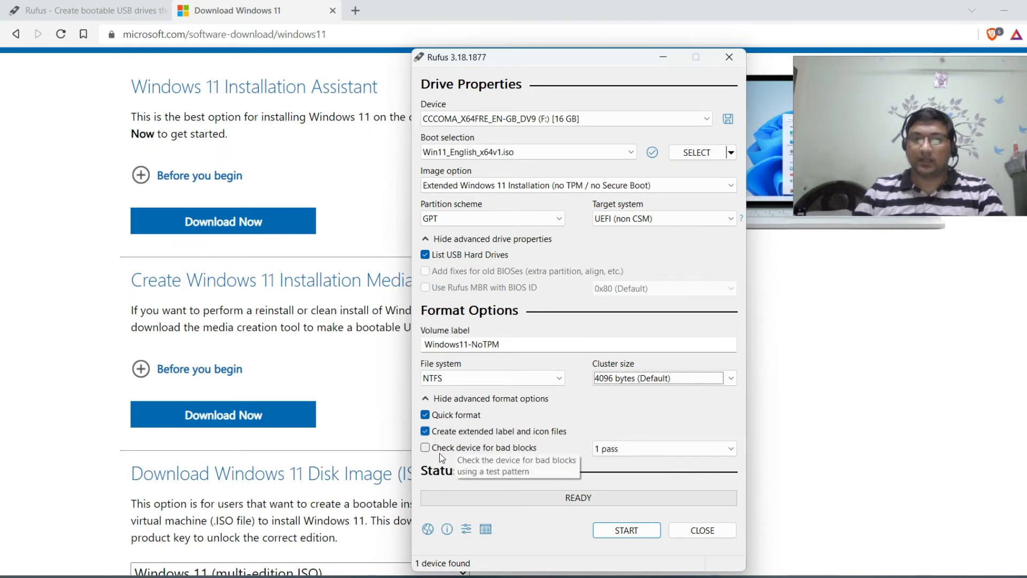
# Step: Review the bad-block pass choices, the boot selection, the image option and the partition scheme
pyautogui.click(602, 452)
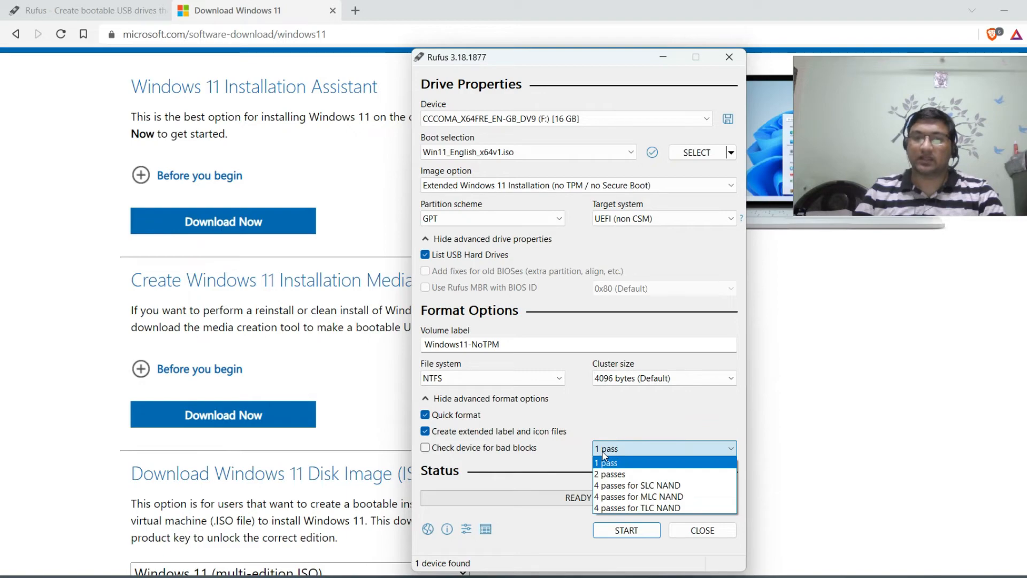
pyautogui.click(604, 461)
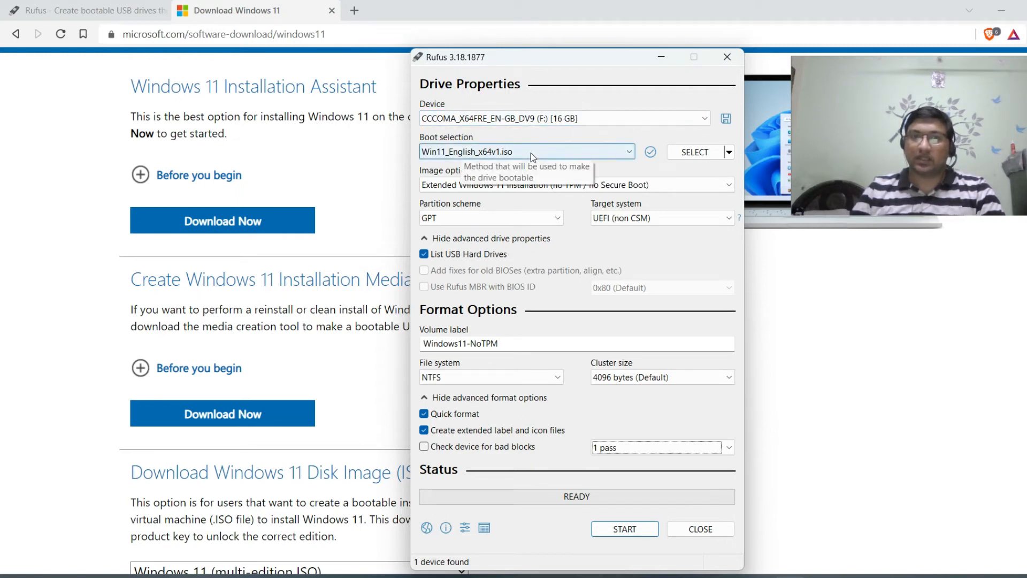
pyautogui.click(531, 153)
pyautogui.click(531, 153)
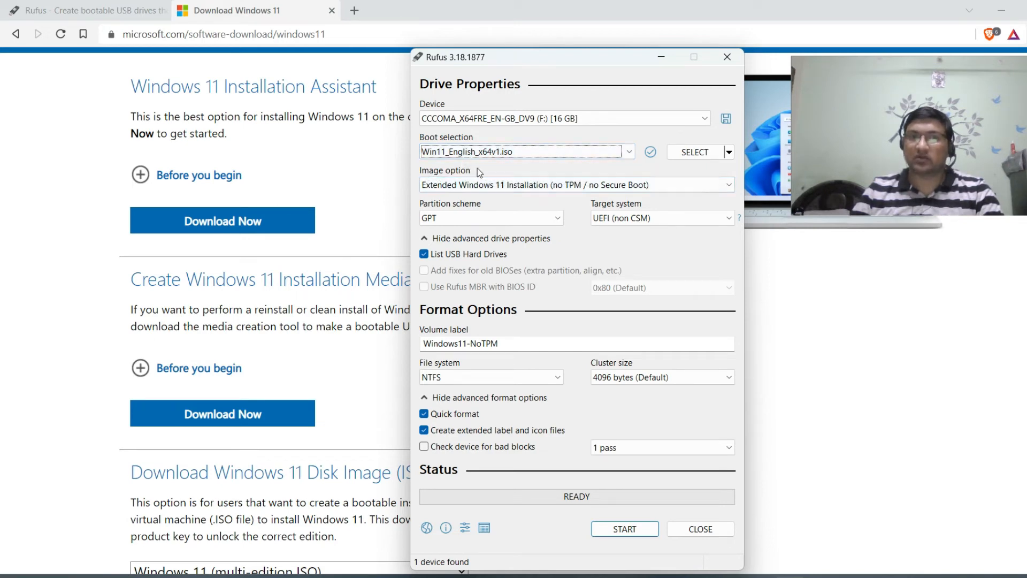
pyautogui.click(564, 186)
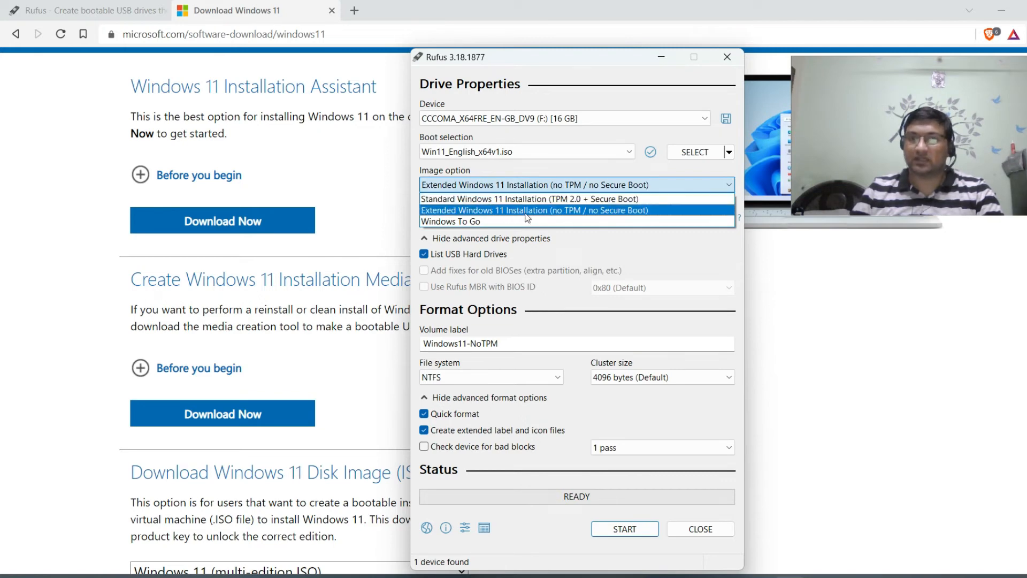
pyautogui.click(536, 182)
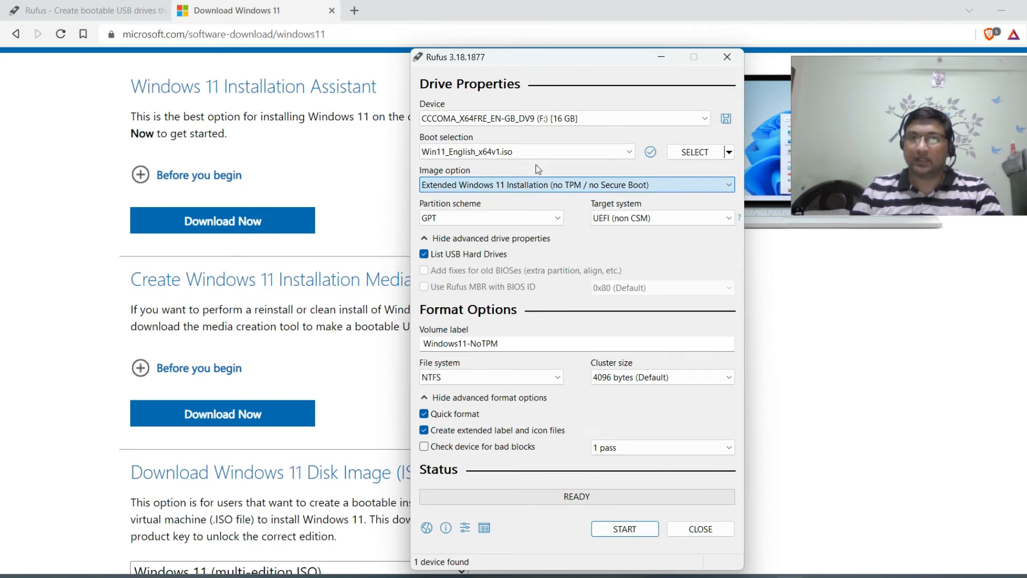
pyautogui.click(484, 218)
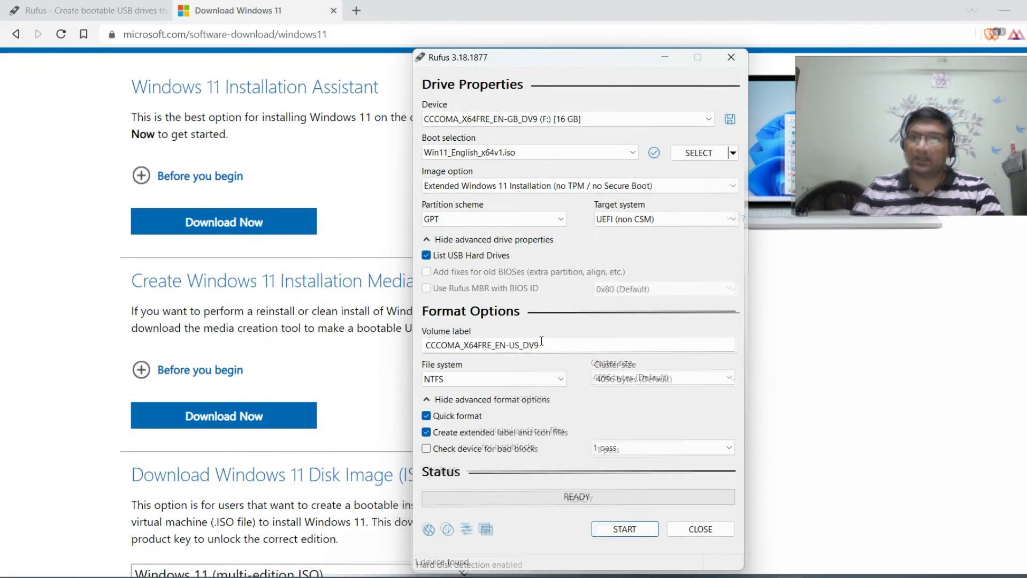
# Step: Replace the USB drive's volume label with Windows11_NoTPM
pyautogui.moveTo(557, 342); pyautogui.dragTo(420, 345)
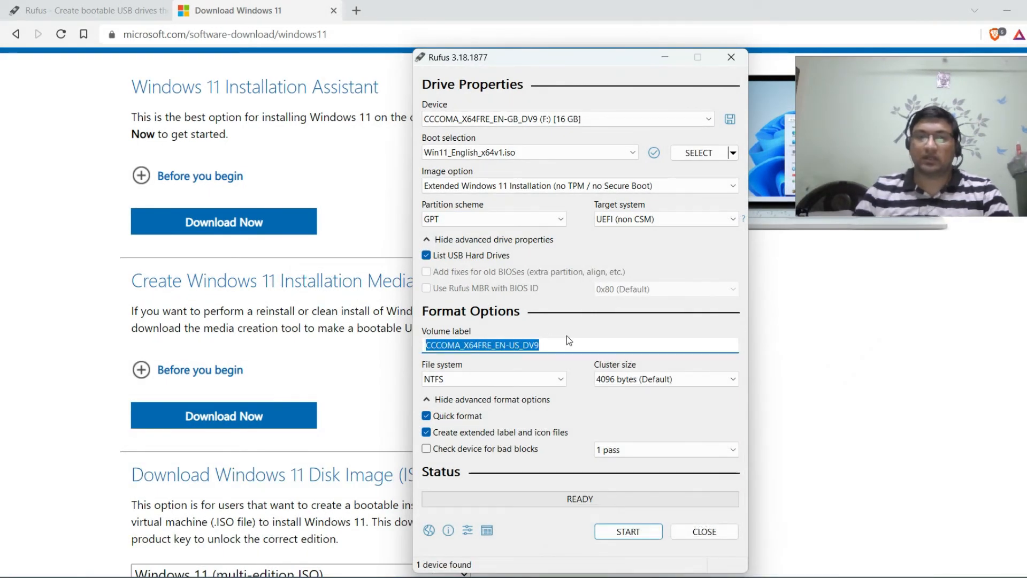
pyautogui.write('Windows11')
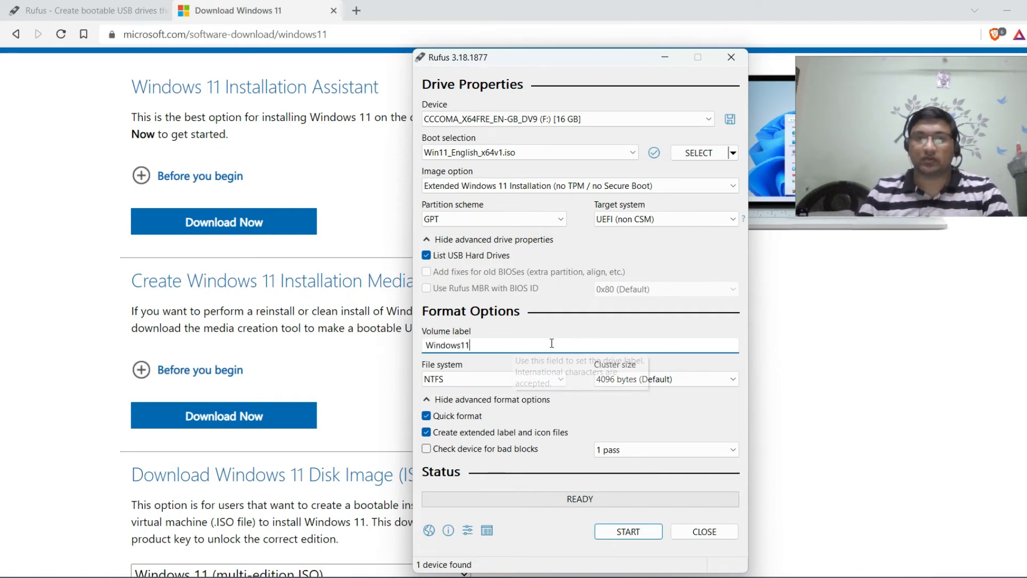
pyautogui.write('_NoTPM')
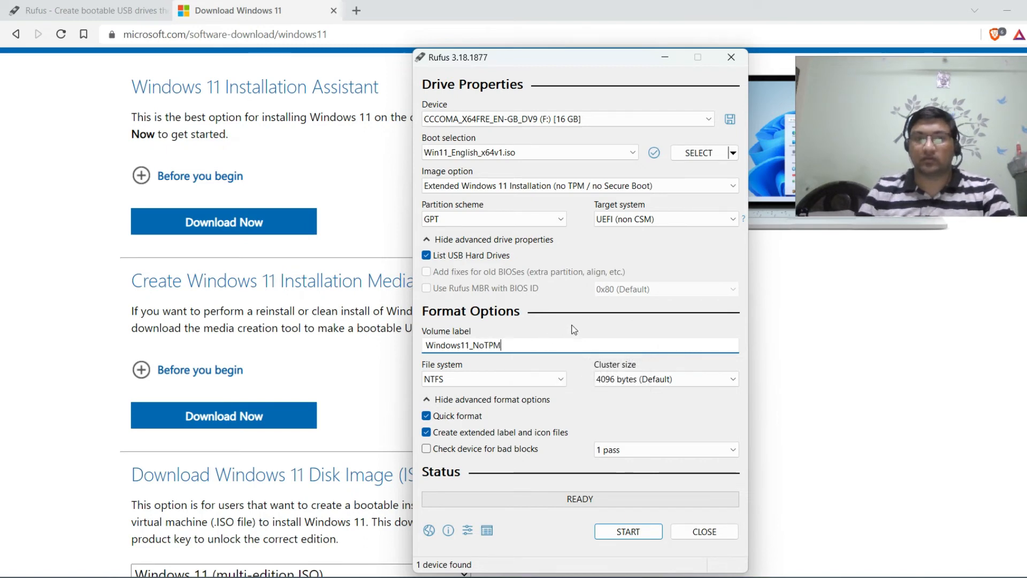
pyautogui.moveTo(522, 344); pyautogui.dragTo(405, 342)
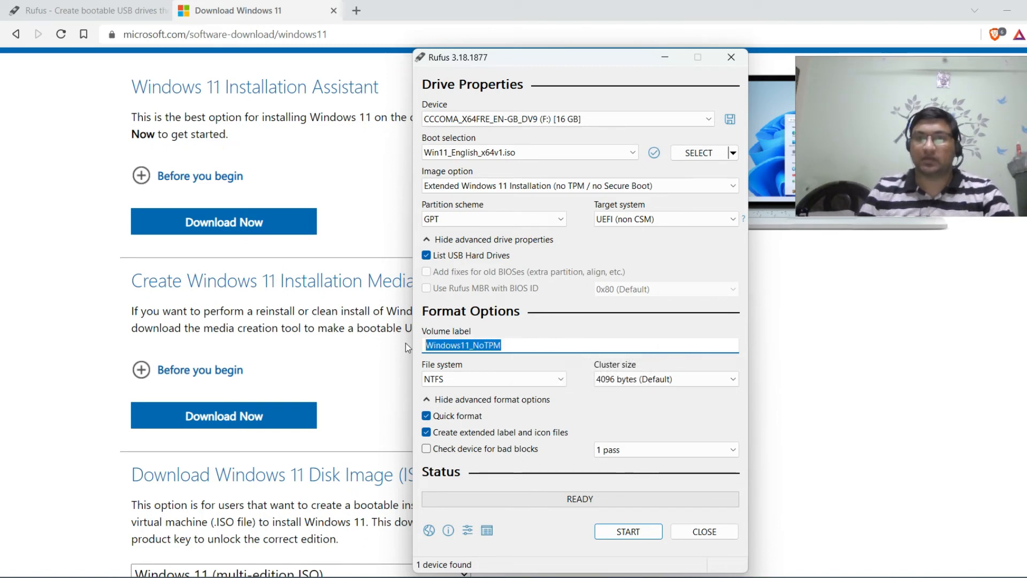
pyautogui.click(541, 346)
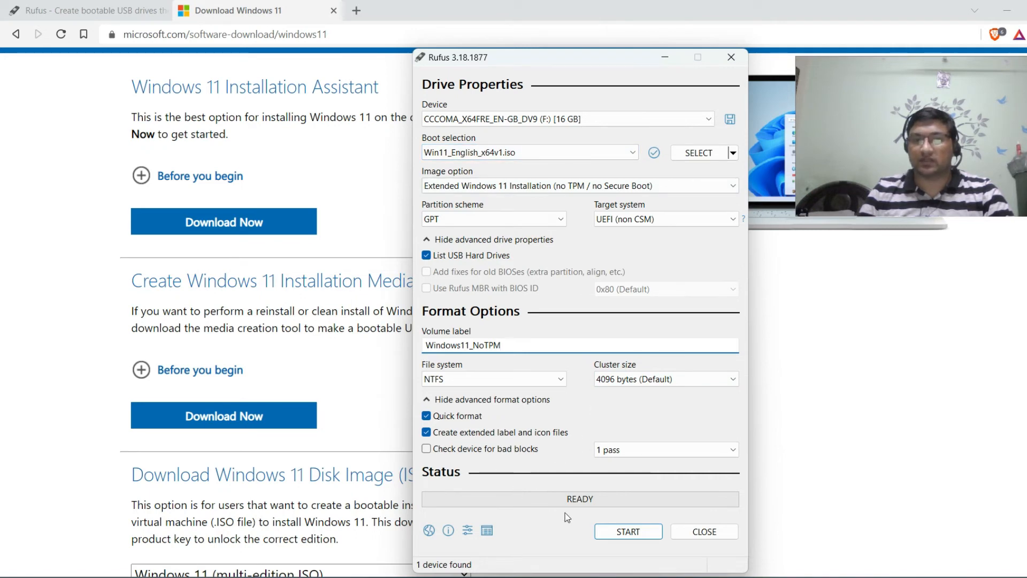
# Step: Start writing the Windows 11 image to the 16 GB USB drive (F:) and accept erasing all its data
pyautogui.click(623, 535)
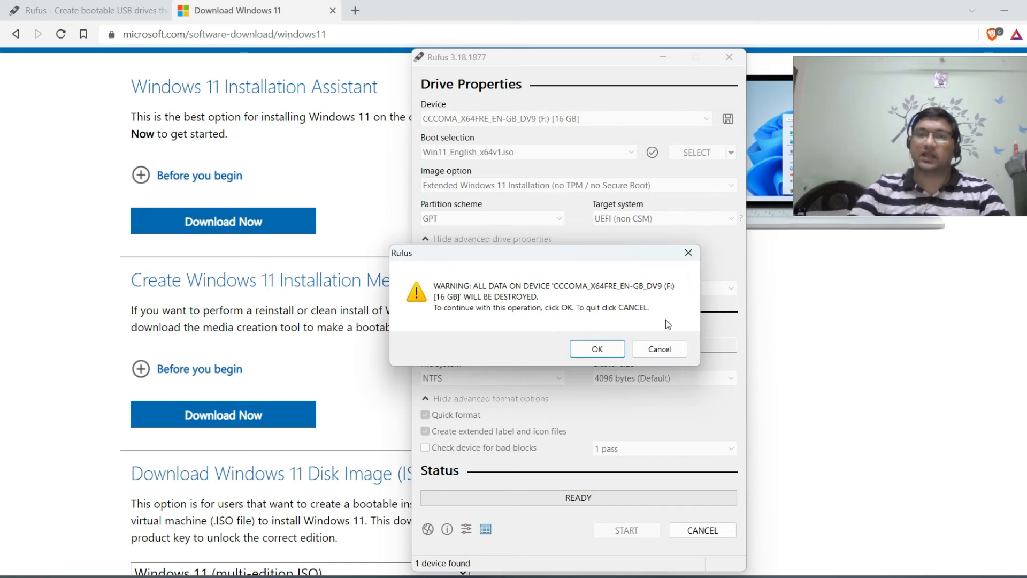
pyautogui.click(608, 354)
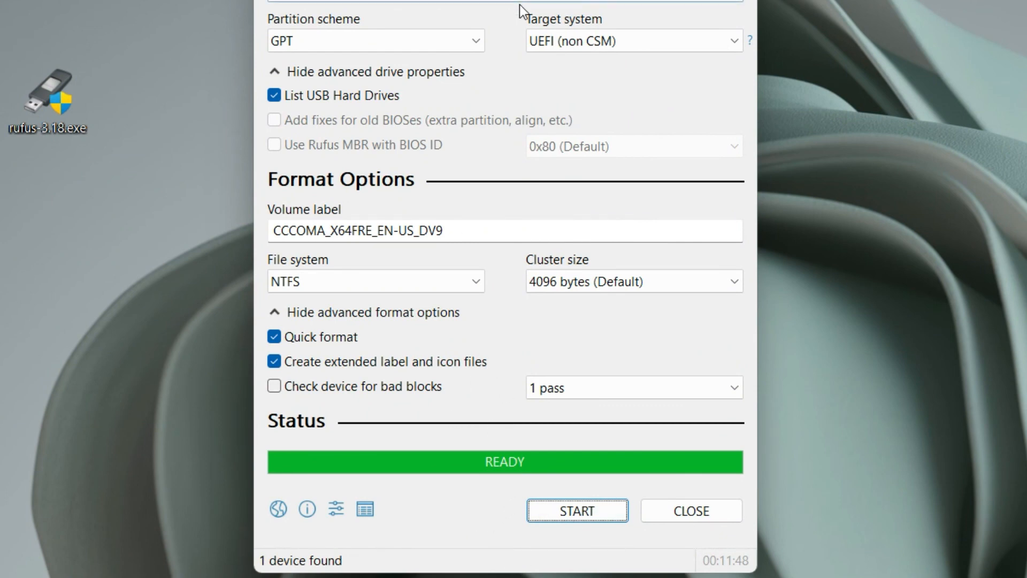
pyautogui.moveTo(511, 2)
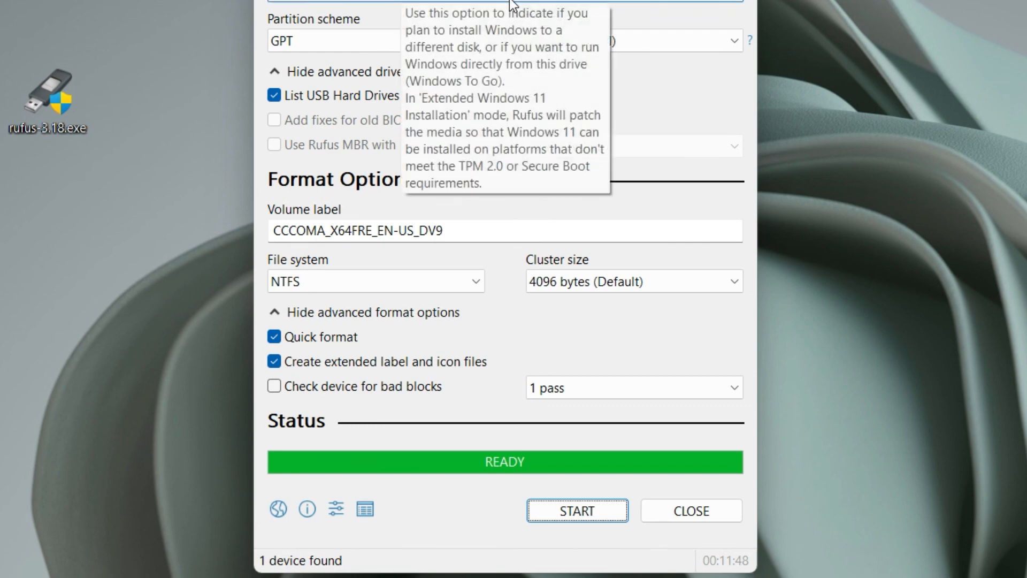